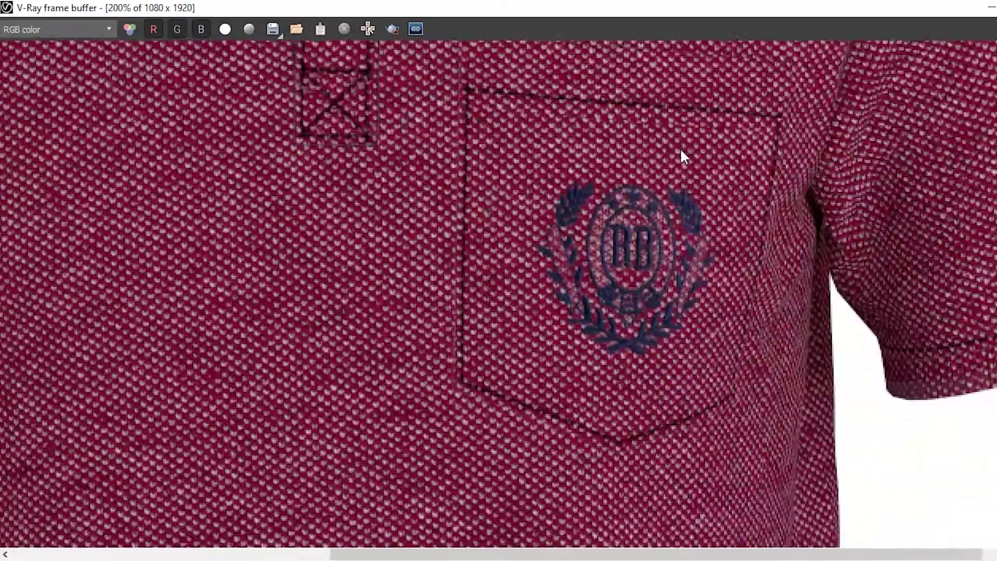
Step: Examine the rendered polo shirts' fabric, pocket and sleeve rib, and play the draped shirt's pressure map through the timeline
scroll(580, 349, "down", 2)
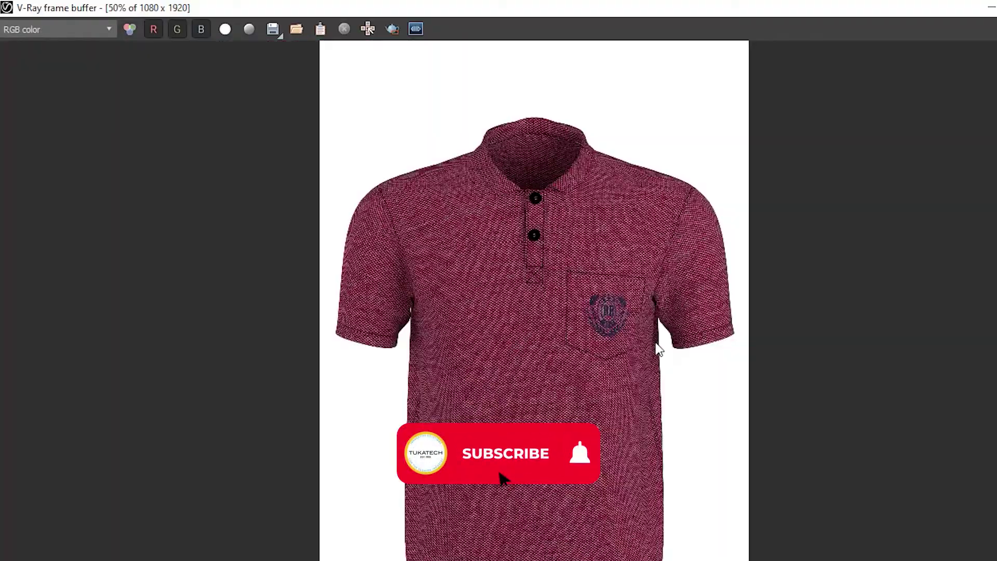
middle_click_drag(655, 343, 599, 215)
middle_click_drag(553, 436, 571, 511)
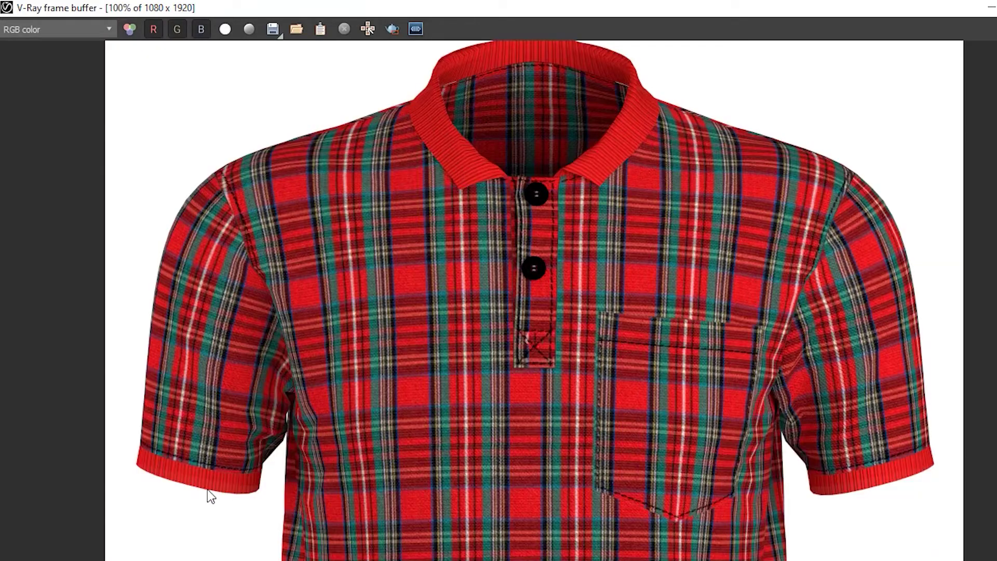
scroll(207, 489, "up", 2)
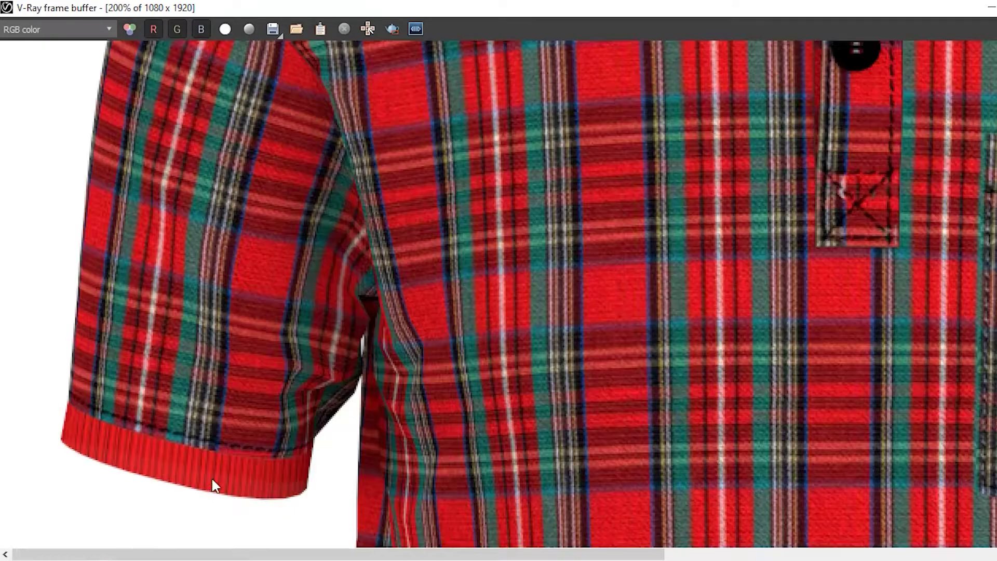
middle_click_drag(217, 483, 256, 405)
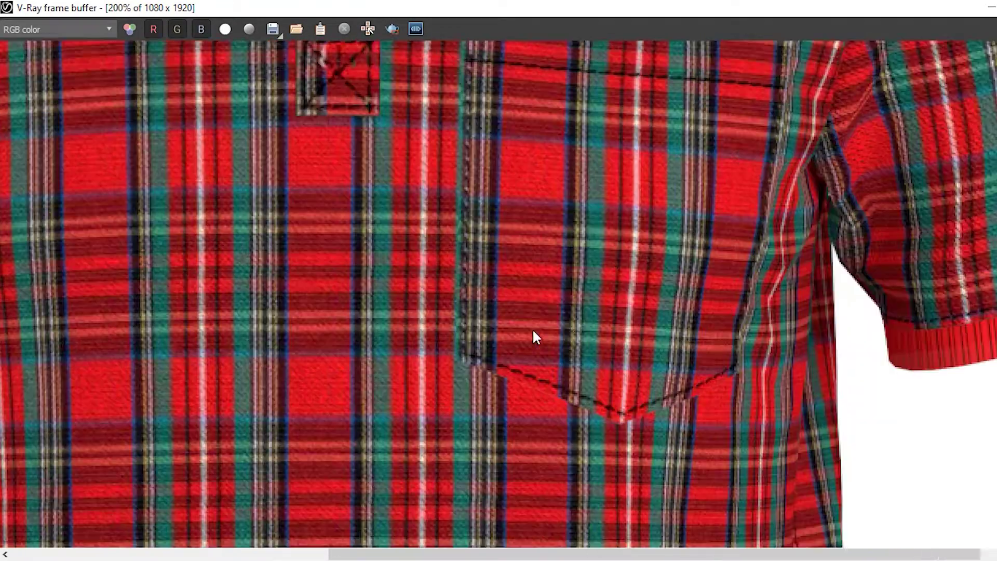
middle_click_drag(535, 334, 546, 196)
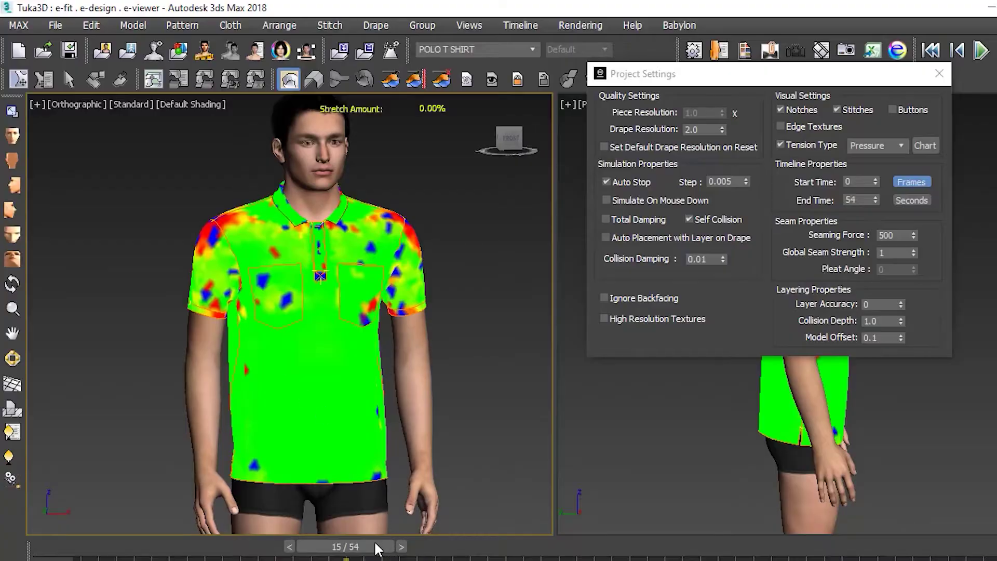
left_click_drag(377, 549, 548, 552)
mouse_move(279, 343)
middle_mouse_down("alt")
mouse_move(445, 331)
mouse_move(270, 336)
middle_mouse_up("alt")
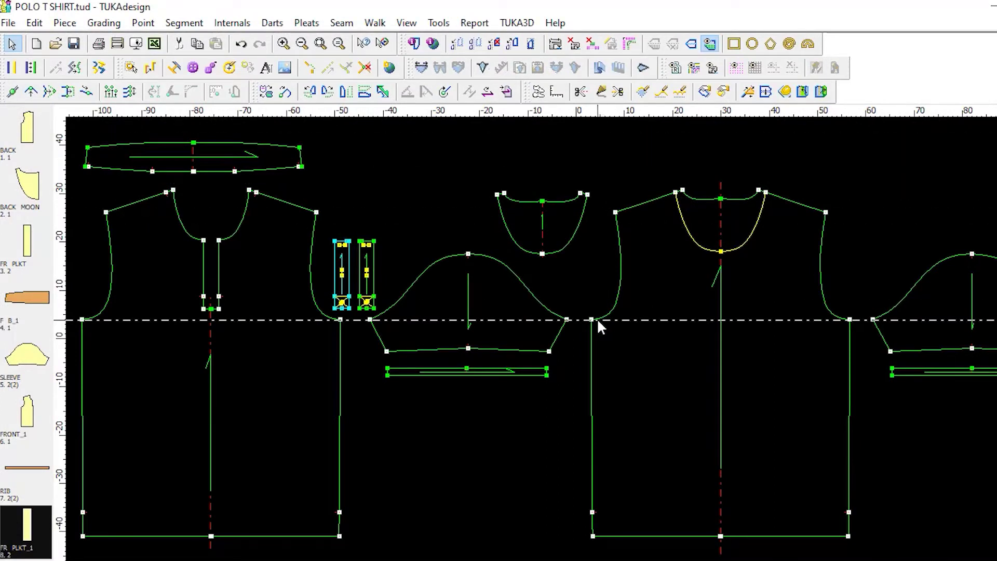
Step: Place horizontal guidelines through the underarm points, the sleeve ribs' upper edges and the placket tops to align the pieces
left_click_drag(598, 320, 596, 319)
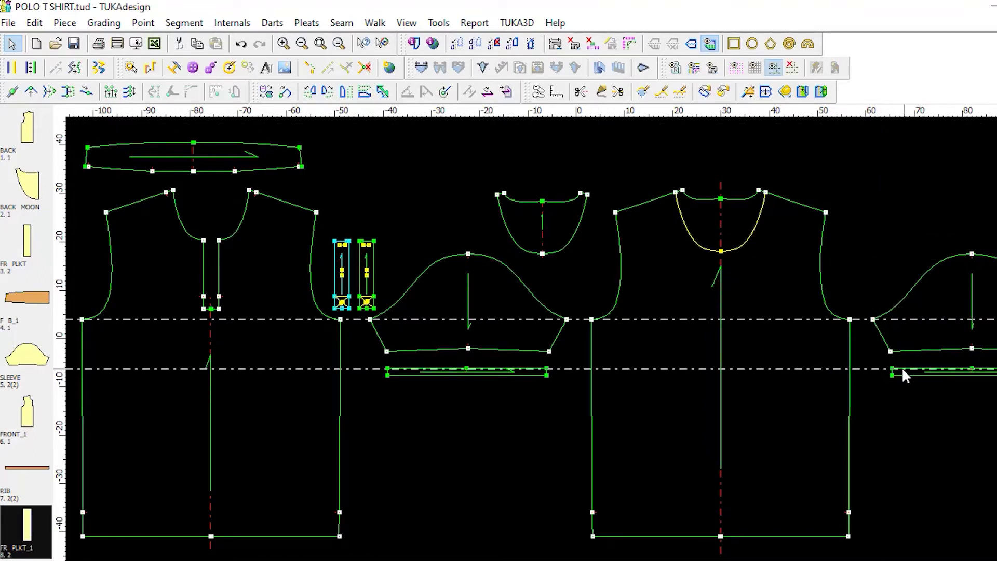
left_click_drag(903, 369, 896, 368)
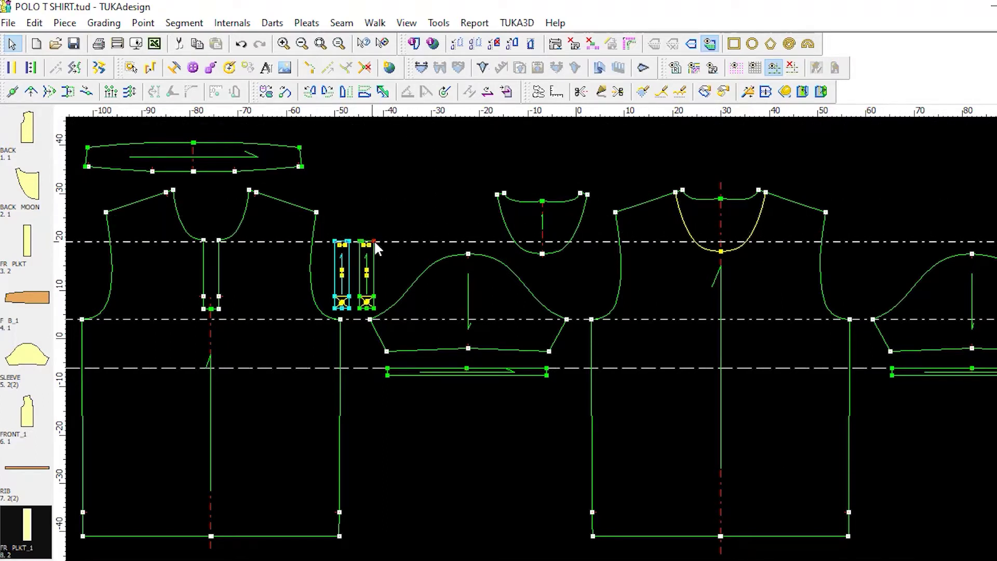
scroll(363, 244, "up", 3)
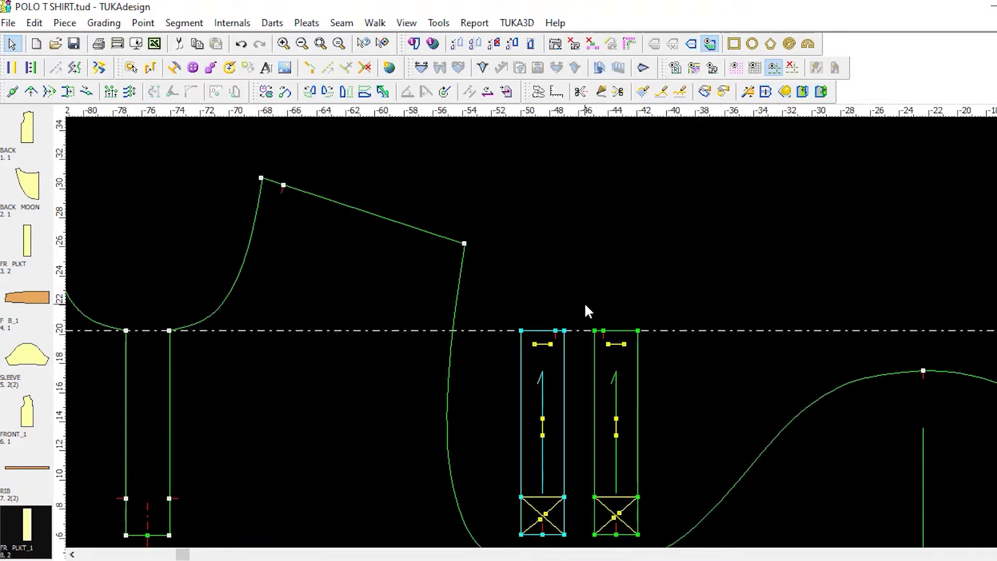
scroll(584, 302, "down", 4)
Step: Send the POLO T SHIRT pattern to Tuka3D for 3D fitting
left_click(519, 23)
left_click(519, 41)
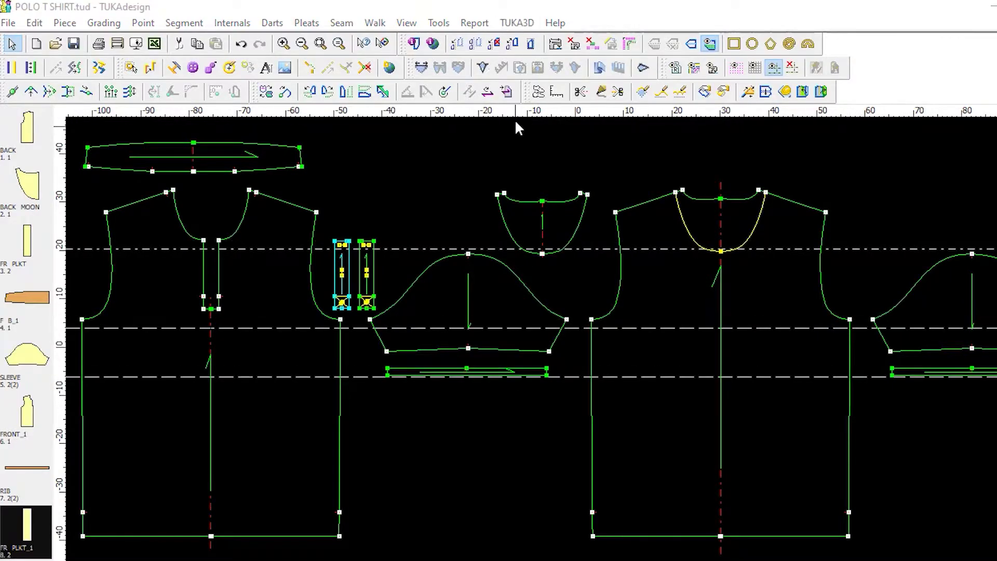
left_click(517, 23)
left_click(531, 64)
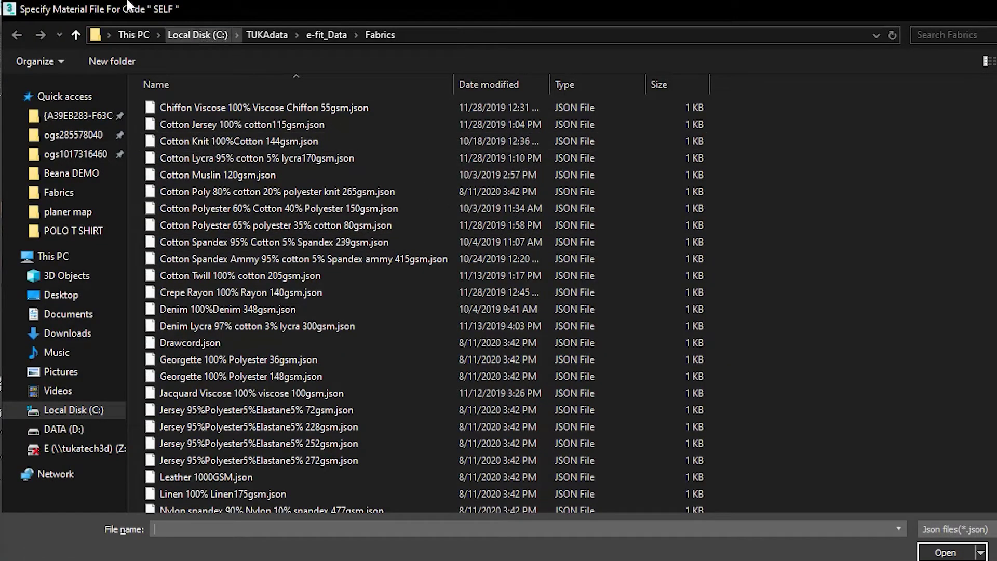
Step: Assign the material Cotton Jersey 100% cotton115gsm to fabric code SELF and Rib to code RIB
double_click(190, 123)
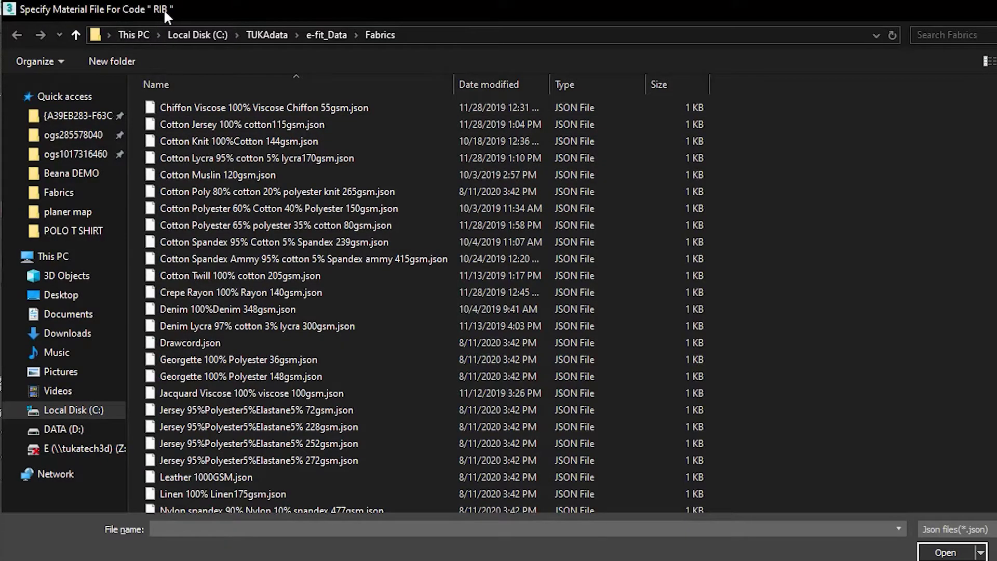
left_click(218, 274)
key("r")
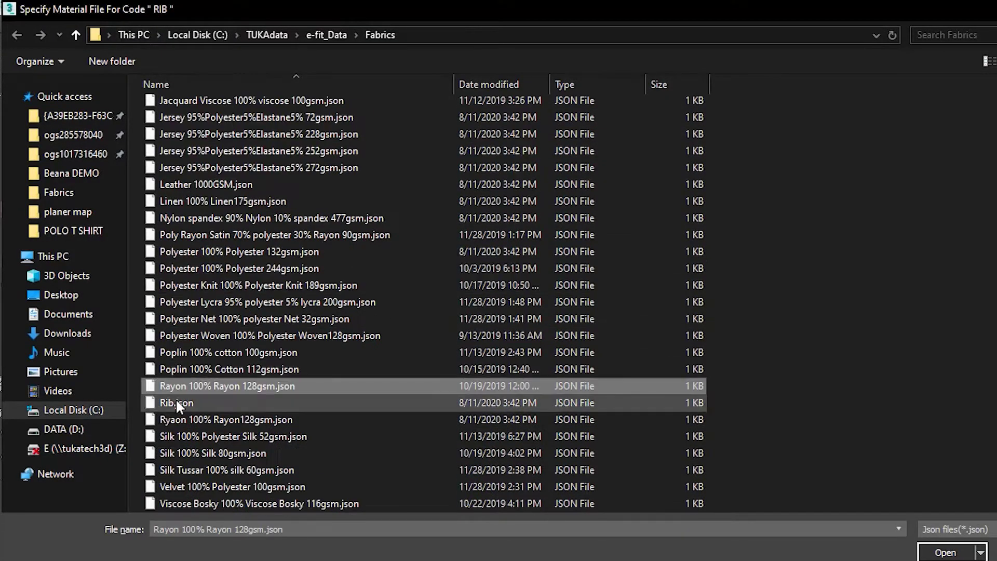
double_click(176, 400)
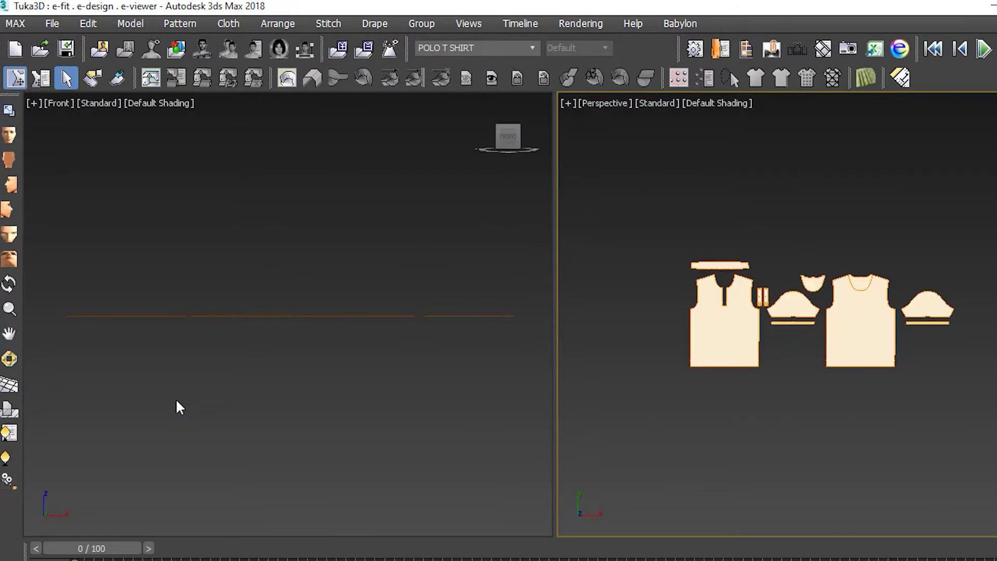
Step: Load the male model with outstretched arms and show it from the front
left_click(99, 49)
double_click(227, 143)
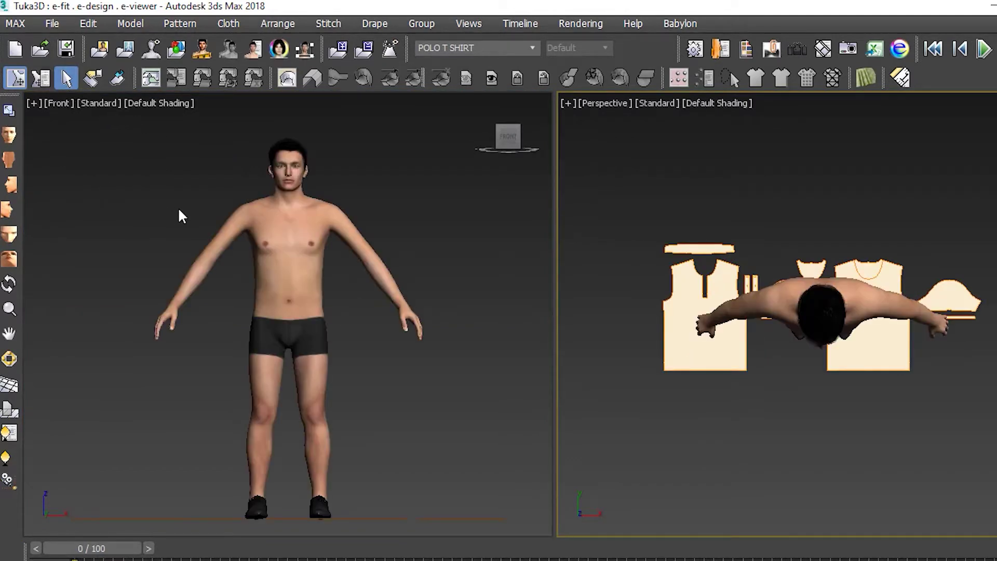
middle_click_drag(197, 219, 175, 215, "alt")
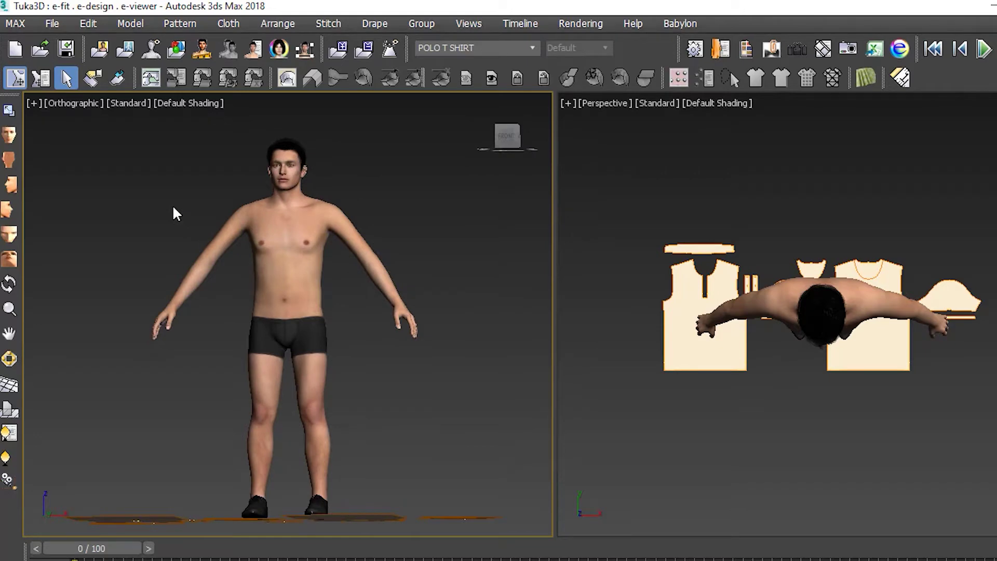
key("f")
Step: Place the FRONT_1 panel in front of the model's torso and the BACK panel behind it
left_click(41, 79)
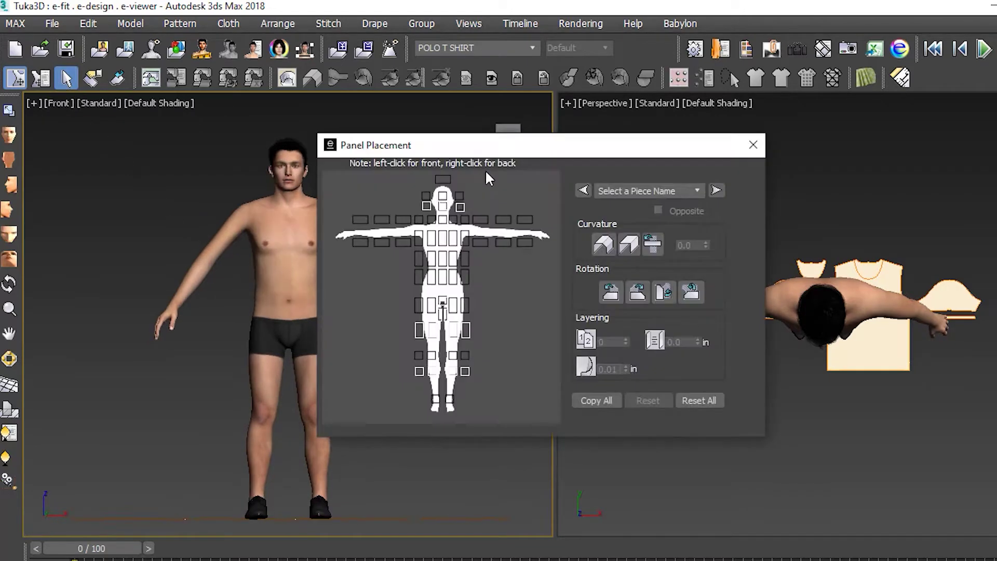
left_click(718, 350)
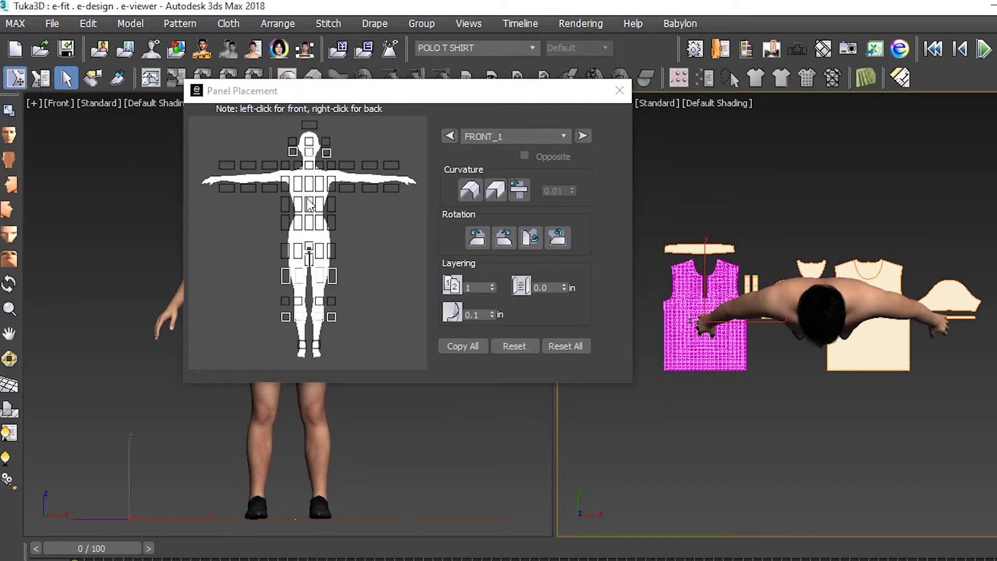
left_click(309, 204)
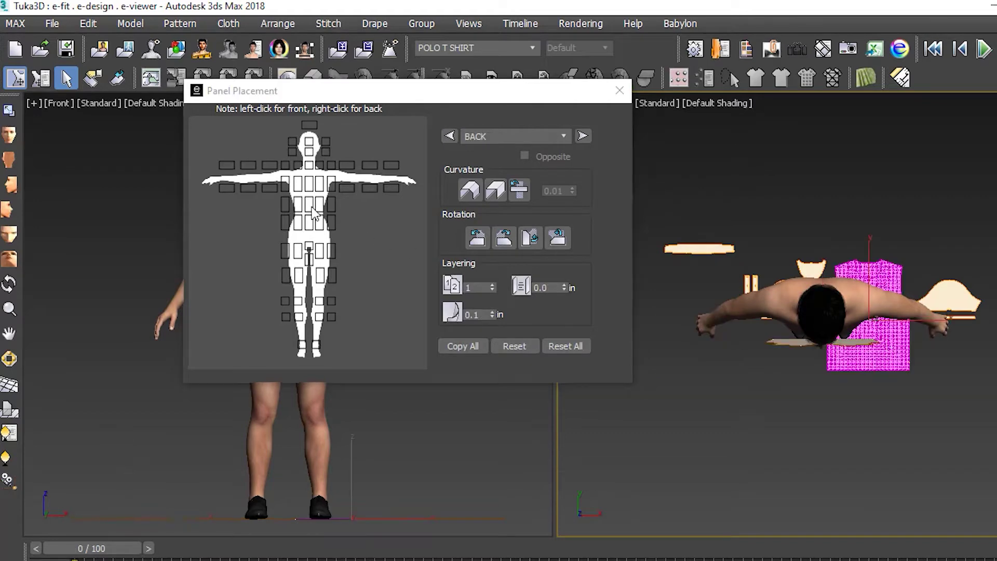
right_click(314, 213)
Step: Place the sleeves and their ribs around the model's upper arms
left_click(915, 313)
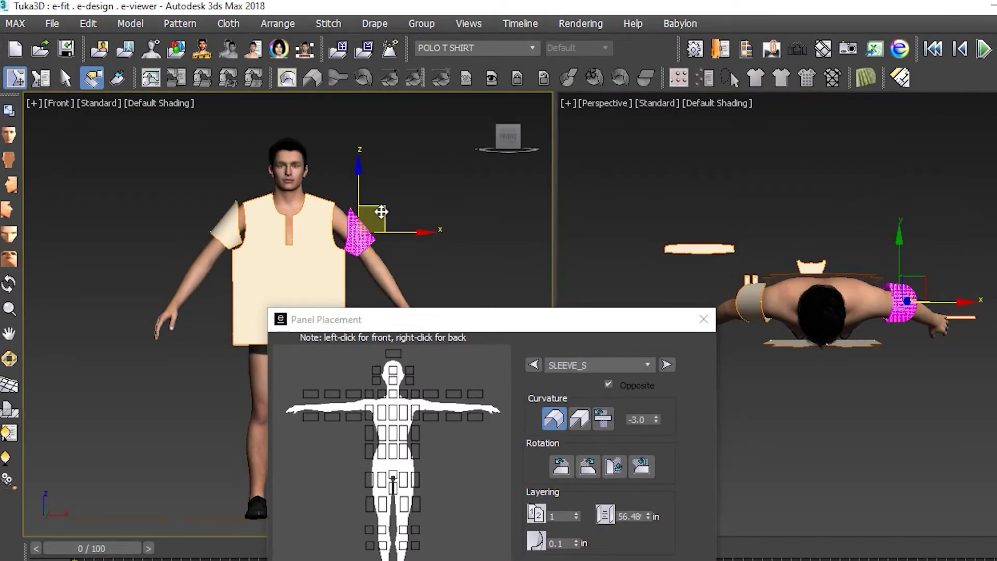
left_click(960, 317)
left_click(430, 394)
middle_click_drag(381, 229, 438, 258, "alt")
Step: Place the BACK MOON piece behind the upper back and adjust its position against the back panel
left_click(8, 135)
left_click(811, 267)
right_click(393, 408)
left_click(9, 185)
scroll(262, 206, "up", 5)
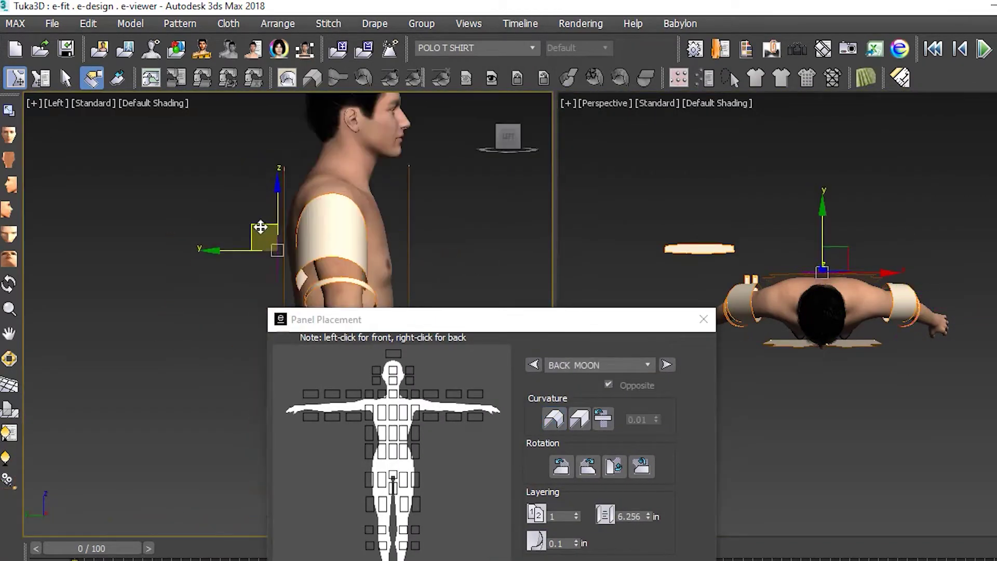
left_click(284, 207)
left_click(9, 160)
left_click(258, 200)
scroll(284, 212, "up", 5)
left_click_drag(294, 136, 293, 145)
Step: Place the collar piece around the back of the neck and rotate it to follow the neck's slope
left_click(8, 135)
left_click(700, 249)
right_click(395, 393)
left_click(396, 395)
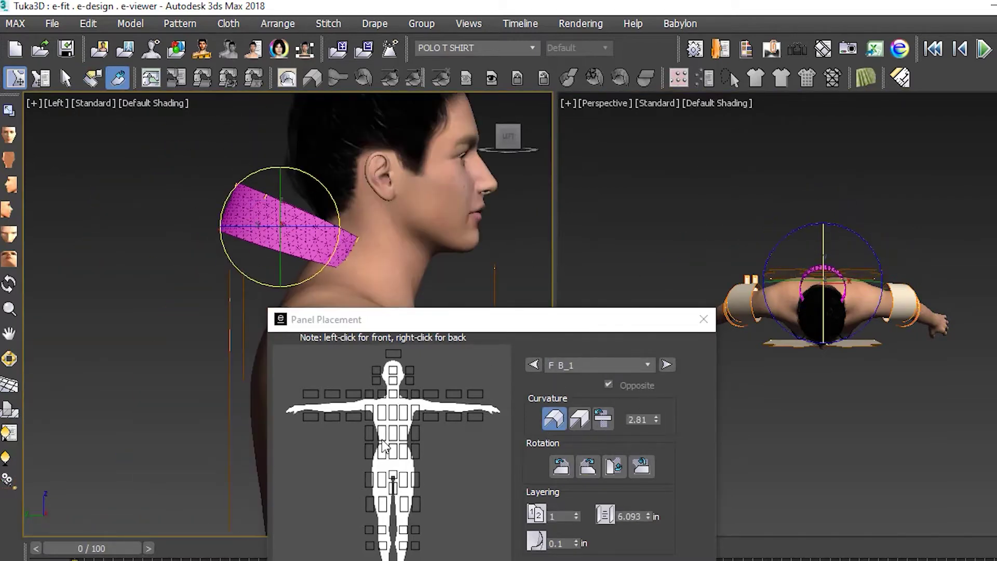
left_click_drag(264, 208, 342, 221)
Step: Set the collar piece's layer to 2
left_click_drag(460, 319, 709, 106)
double_click(801, 303)
type("2")
Step: Place both front placket pieces at the chest and align them with the neck opening of the front panel
left_click(9, 135)
middle_click_drag(381, 405, 365, 396)
left_click_drag(675, 107, 419, 9)
scroll(739, 300, "up", 5)
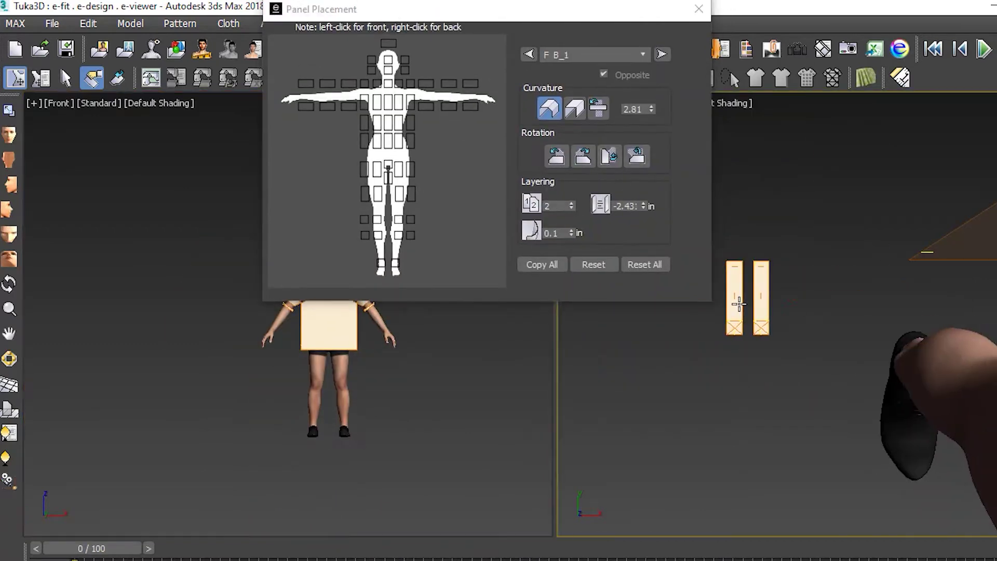
left_click(737, 302)
left_click(387, 103)
left_click(9, 210)
left_click_drag(173, 381, 190, 381)
left_click(8, 135)
left_click_drag(206, 273, 208, 223)
left_click(761, 298)
left_click(388, 102)
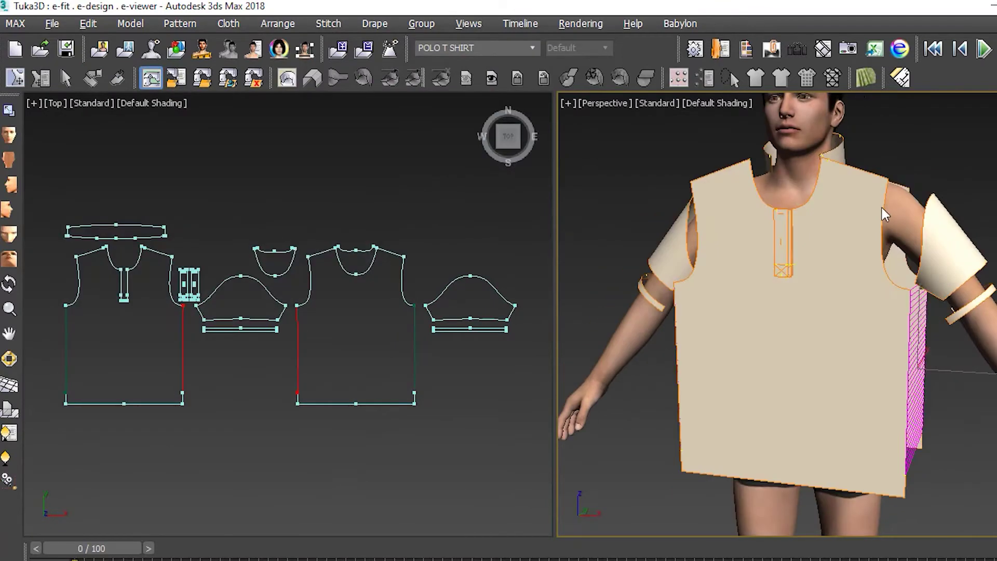
Step: Stitch the shoulder seam beside the neck, including the back moon piece's shoulder and neckline edges
scroll(754, 249, "up", 5)
left_click(754, 249)
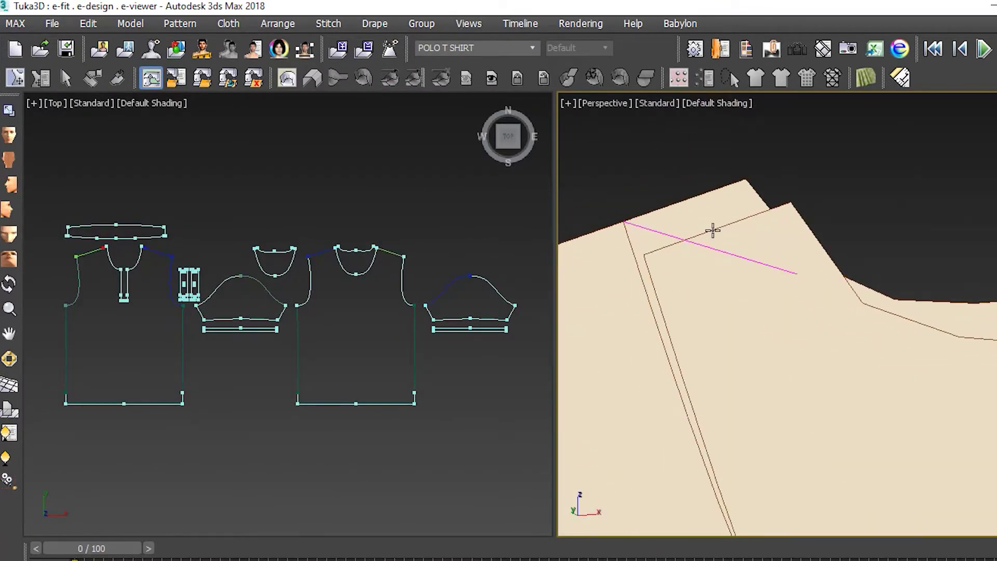
left_click(719, 229)
left_click(885, 310)
scroll(886, 310, "down", 5)
middle_click_drag(886, 310, 877, 325)
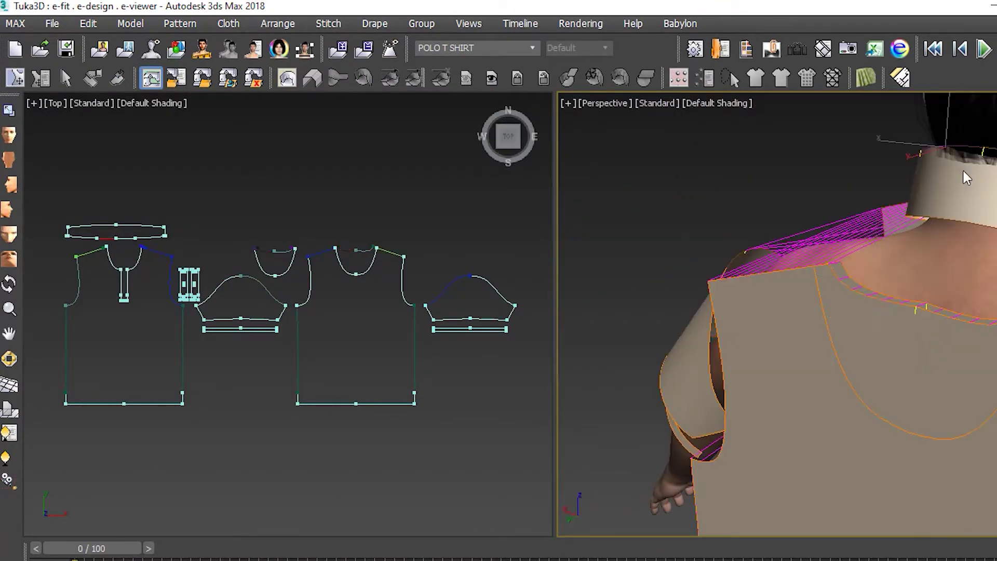
Step: Stitch the collar's lower edge to the back neckline on both sides of the centre back
middle_click_drag(919, 256, 849, 291, "alt")
left_click(848, 291)
left_click(955, 226)
scroll(986, 205, "down", 3)
middle_click_drag(985, 204, 841, 311, "alt")
left_click(842, 312)
left_click(908, 227)
Step: Stitch the front neckline edges to the front portions of the collar
left_click(725, 387)
scroll(738, 307, "up", 3)
middle_click_drag(738, 306, 815, 343, "alt")
scroll(856, 182, "up", 6)
middle_click_drag(882, 171, 837, 185)
scroll(782, 200, "down", 4)
left_click(758, 198)
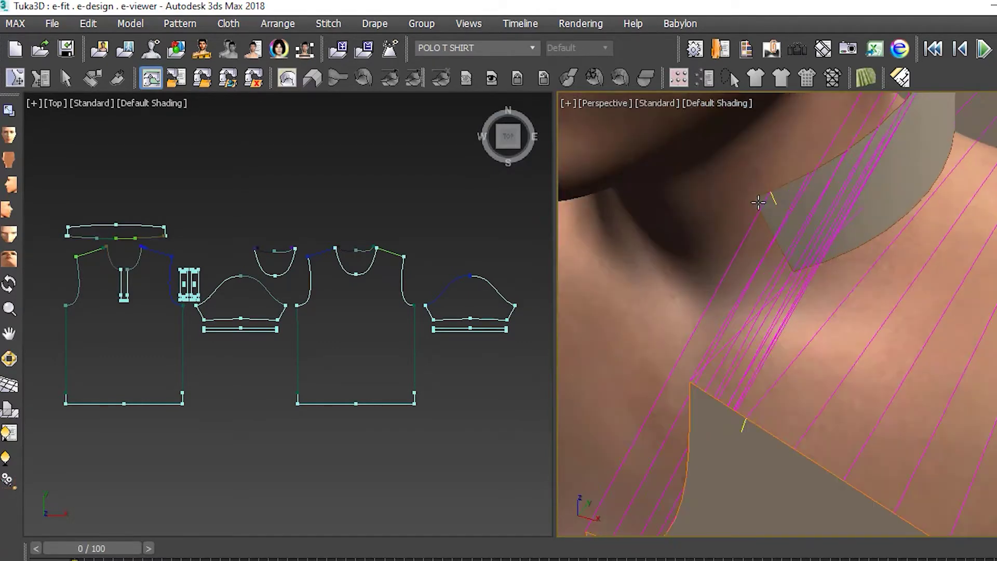
scroll(756, 200, "down", 3)
middle_click_drag(691, 426, 730, 303)
scroll(729, 291, "up", 4)
left_click(709, 215)
scroll(732, 385, "down", 4)
middle_click_drag(743, 349, 750, 329)
scroll(749, 329, "down", 6)
Step: Stitch the sleeve's underarm edges together
middle_click_drag(855, 378, 950, 378, "alt")
scroll(458, 335, "up", 3)
left_click(447, 302)
left_click(516, 301)
scroll(470, 326, "down", 1)
left_click(387, 295)
left_click(502, 294)
Step: Join the short ends of the sleeve rib and stitch the rib to the sleeve
scroll(519, 314, "up", 3)
left_click(155, 328)
left_click(444, 328)
scroll(424, 327, "down", 3)
middle_click_drag(425, 327, 485, 314)
middle_click_drag(718, 261, 773, 275, "alt")
left_click(745, 306)
left_click(696, 300)
Step: Stitch the back moon piece's lower curve to the matching internal curve on the back panel
scroll(696, 332, "down", 3)
middle_click_drag(696, 362, 732, 343, "alt")
left_click(183, 228)
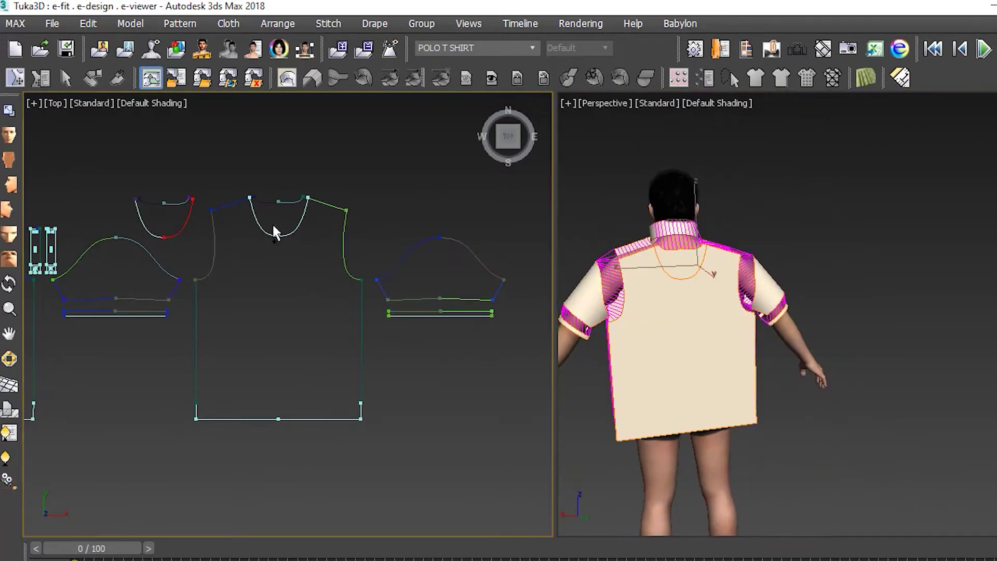
left_click(291, 232)
left_click(263, 230)
Step: Stitch the two placket pieces together along their lower crossed box
middle_click_drag(685, 280, 600, 372, "alt")
scroll(51, 270, "up", 6)
middle_click_drag(50, 270, 424, 282)
scroll(424, 283, "up", 2)
left_click(307, 242)
left_click(421, 241)
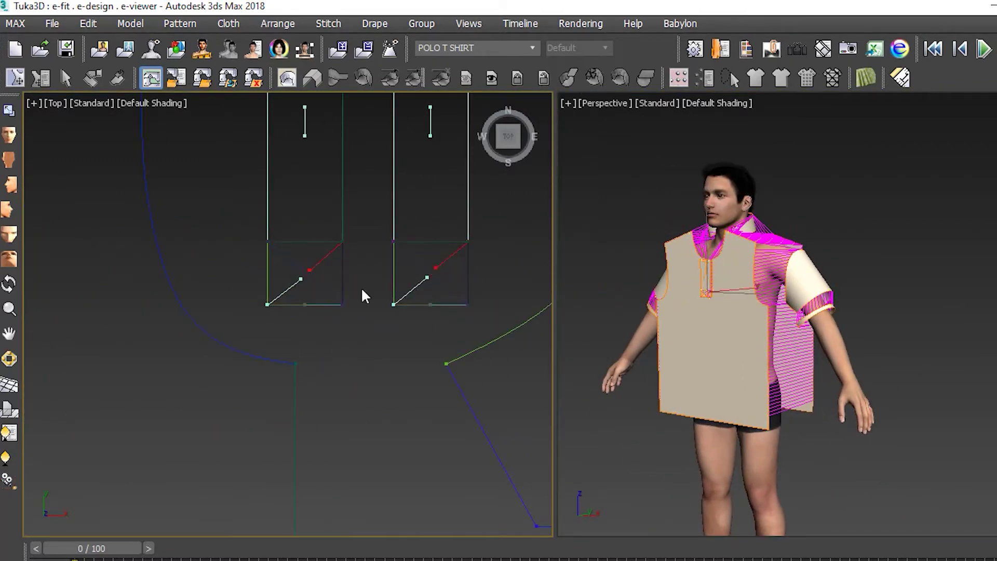
Step: Stitch the short vertical and horizontal internal marks of one placket to those of the other placket
middle_click_drag(318, 196, 258, 343)
left_click(245, 268)
left_click(368, 268)
left_click(368, 127)
left_click(244, 128)
middle_click_drag(338, 107, 334, 247)
scroll(334, 247, "down", 3)
Step: Switch to drape mode and hide the collar, sleeves and sleeve ribs
middle_click_drag(358, 316, 369, 324, "alt")
left_click(9, 287)
left_click(287, 77)
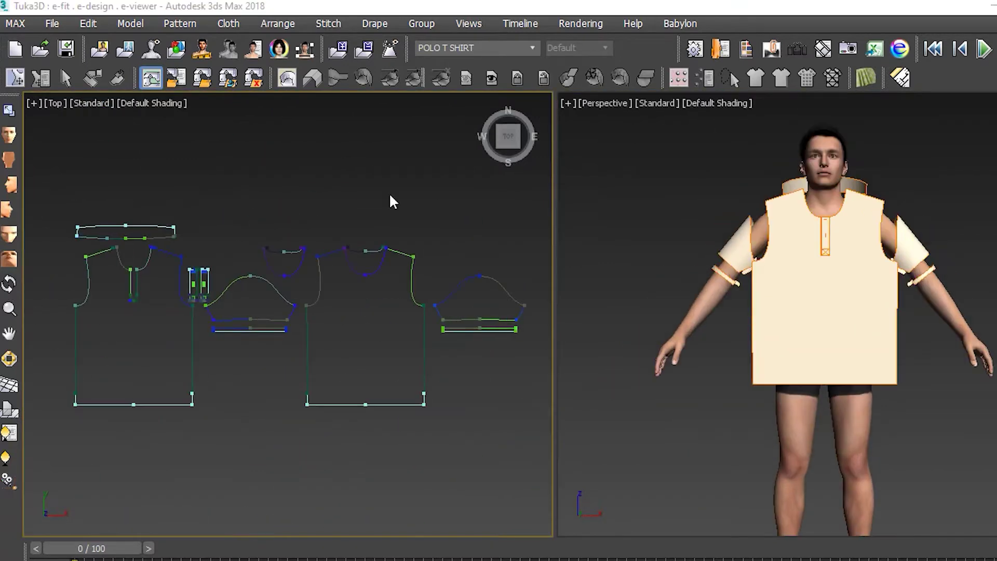
left_click(287, 79)
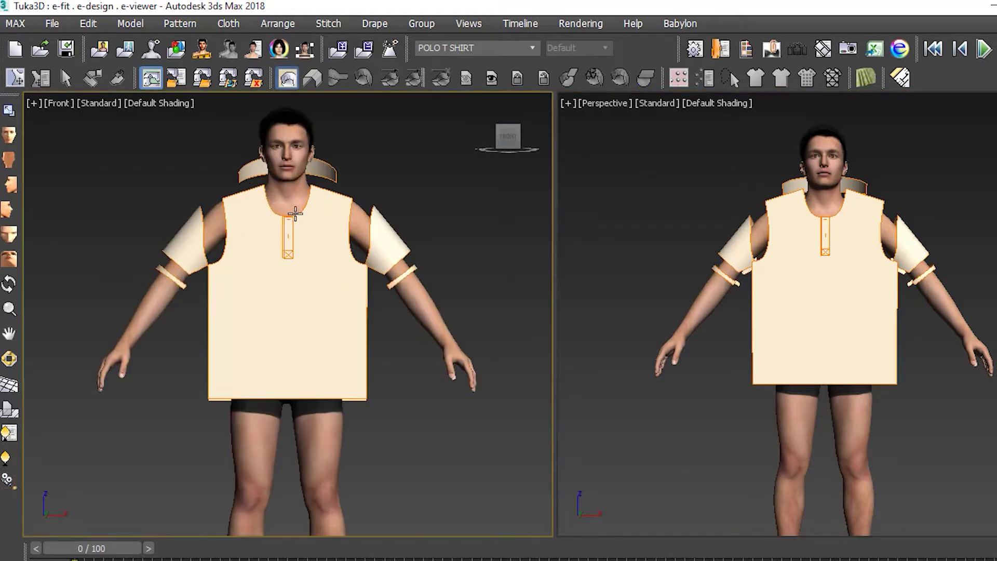
scroll(296, 256, "up", 5)
left_click(332, 191)
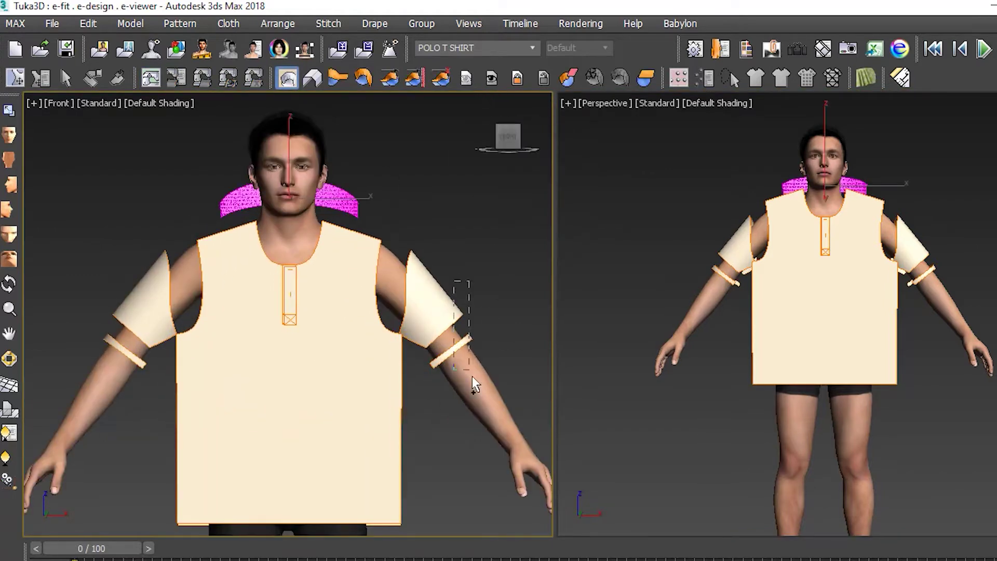
left_click_drag(467, 381, 467, 382, "ctrl")
left_click_drag(114, 304, 136, 405, "ctrl")
left_click(465, 79)
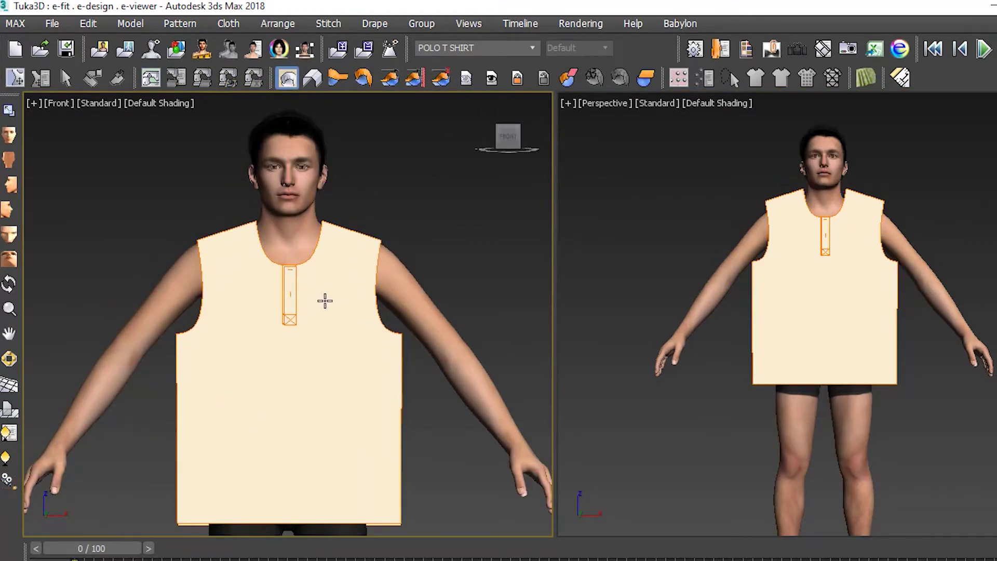
Step: Lift the shoulder area of the body panels into place on the model while the seams are being sewn
scroll(323, 296, "down", 3)
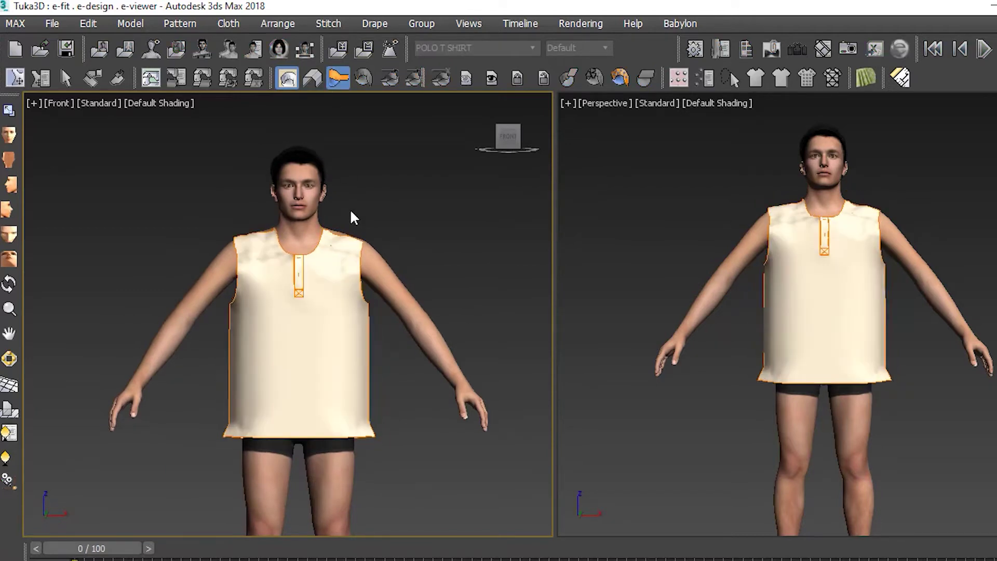
left_click_drag(225, 203, 388, 259)
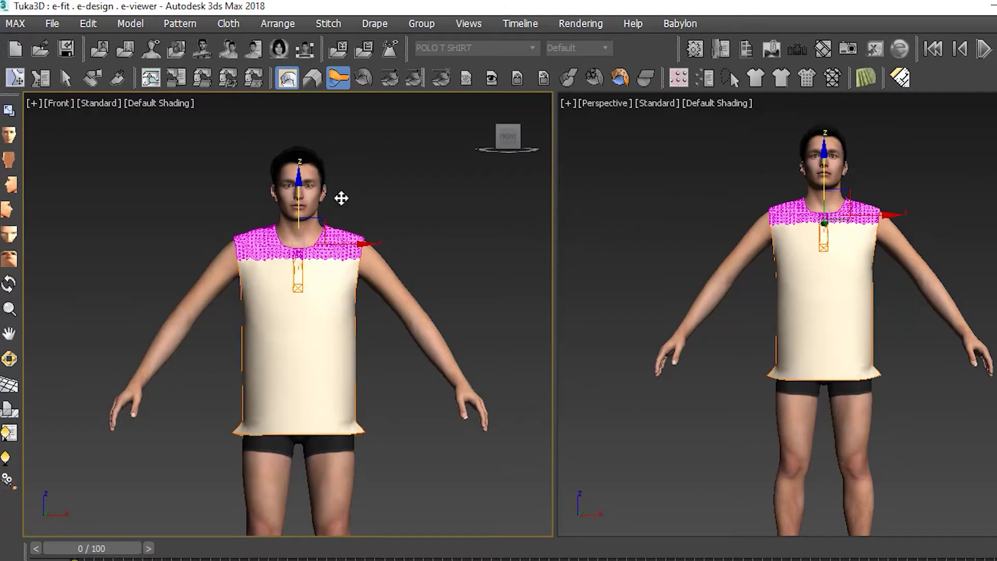
left_click(421, 289)
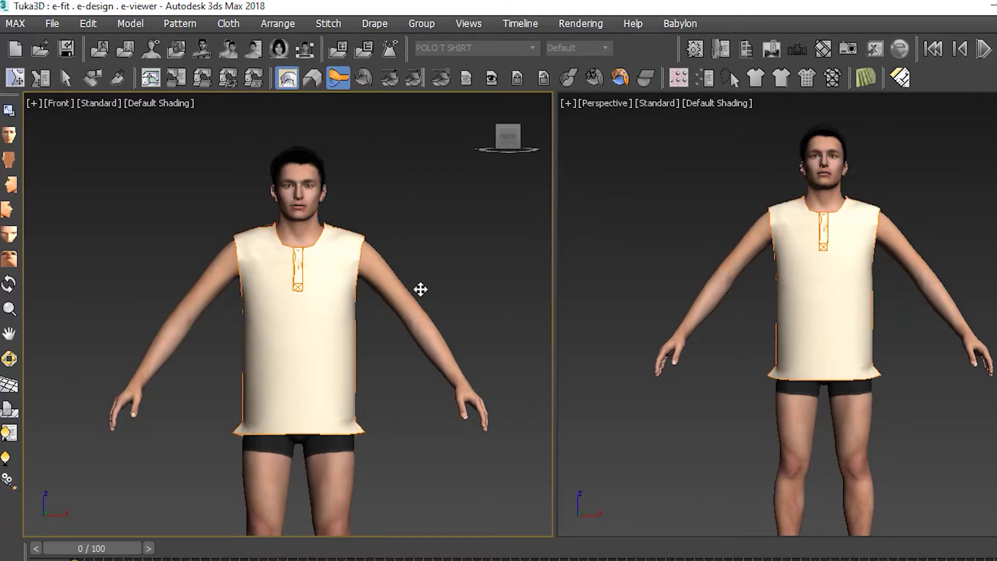
Step: Stop sewing, drape the body panels on the model, and lock the draped pieces in place
left_click(340, 82)
left_click(363, 80)
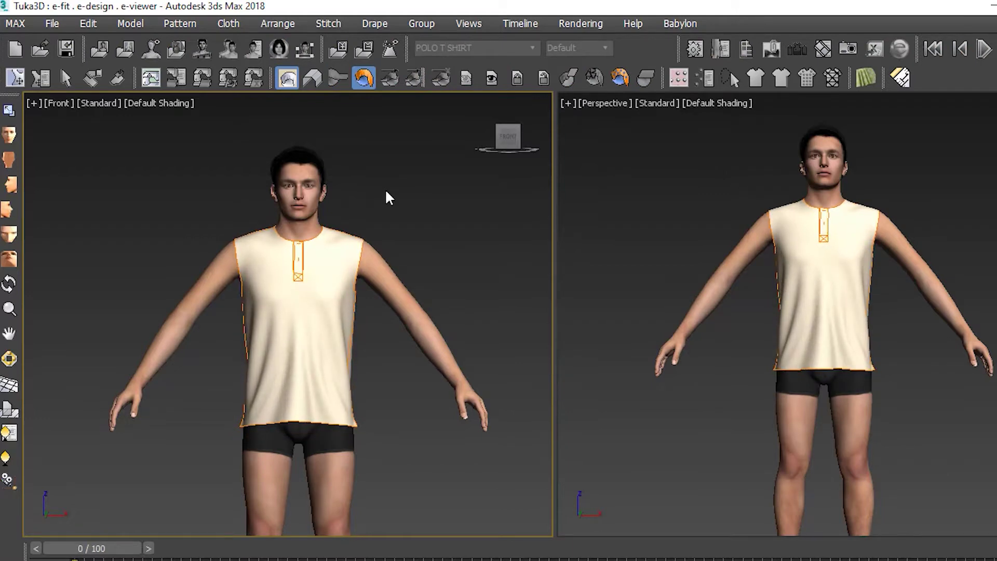
left_click(515, 81)
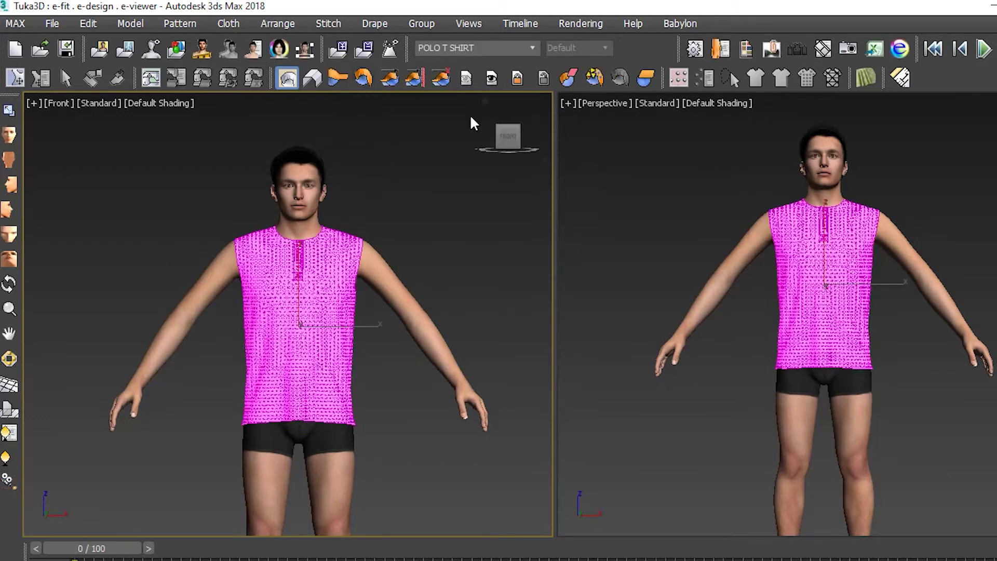
Step: Show the collar, sleeves and sleeve ribs again and run the sewing simulation to join them to the body
left_click(496, 79)
left_click(340, 82)
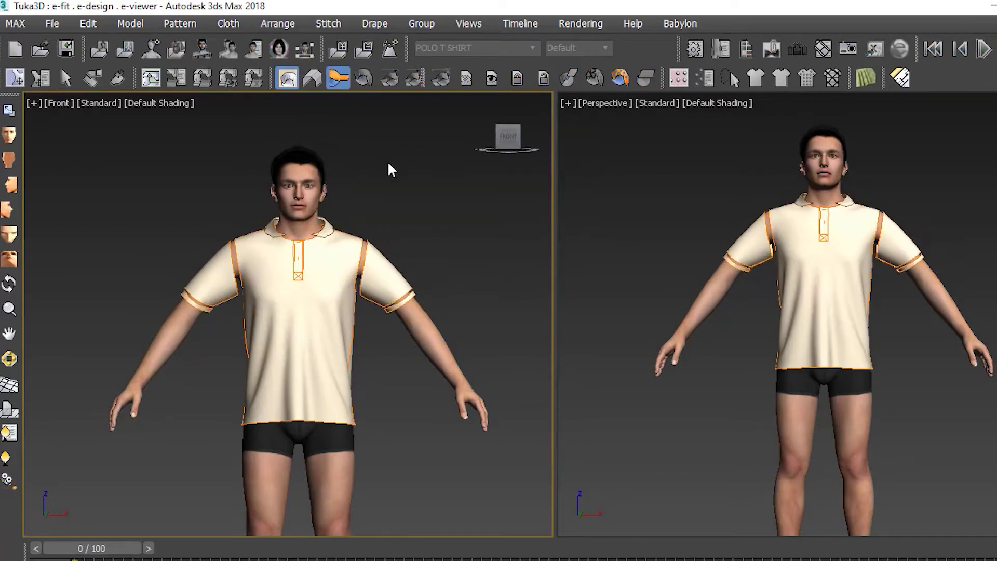
left_click(343, 85)
left_click(338, 80)
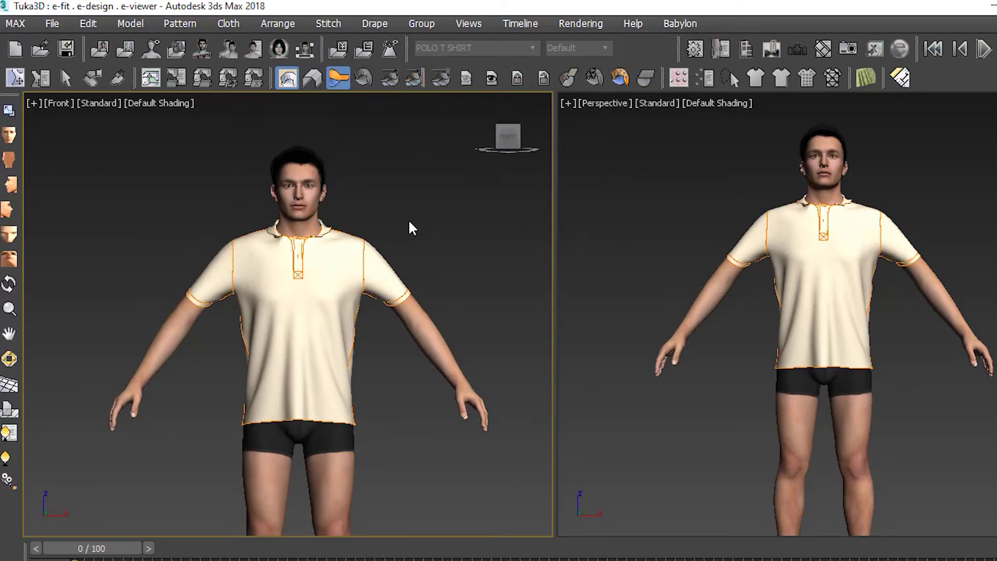
Step: Stop sewing and drape the complete shirt, with the perspective view showing the back moon piece
middle_click_drag(586, 259, 730, 248, "alt")
scroll(843, 223, "up", 5)
middle_click_drag(844, 224, 858, 275)
left_click(338, 79)
left_click(390, 239)
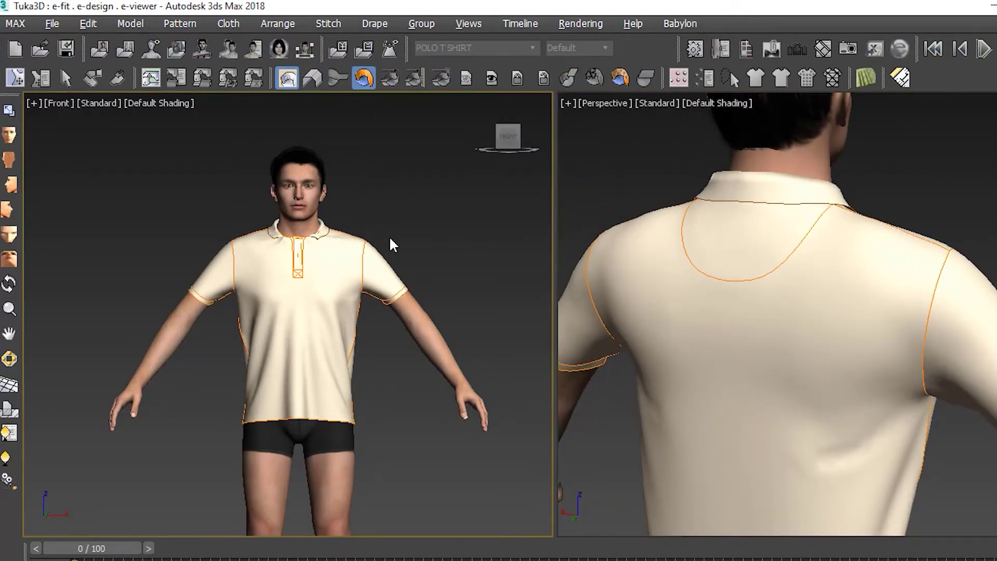
Step: Run the sewing simulation once more on the collar and placket area, and drape the shirt again
scroll(327, 241, "up", 3)
middle_click_drag(327, 241, 291, 284, "alt")
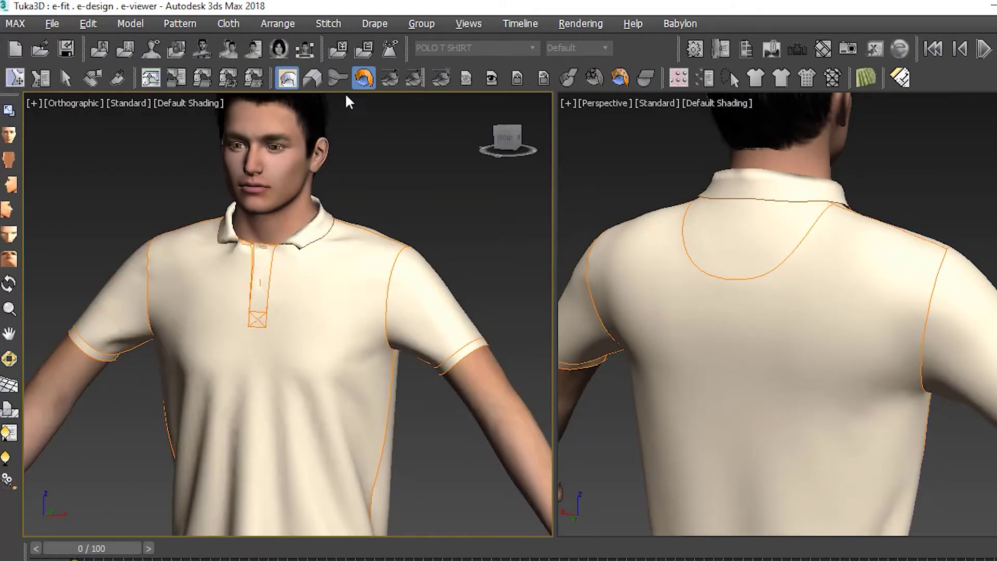
left_click(338, 78)
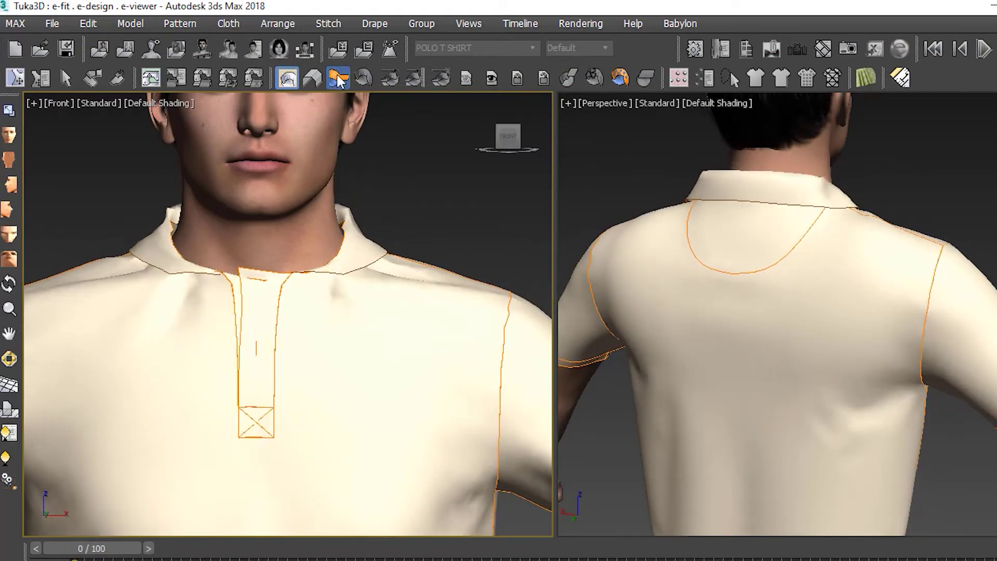
left_click(363, 78)
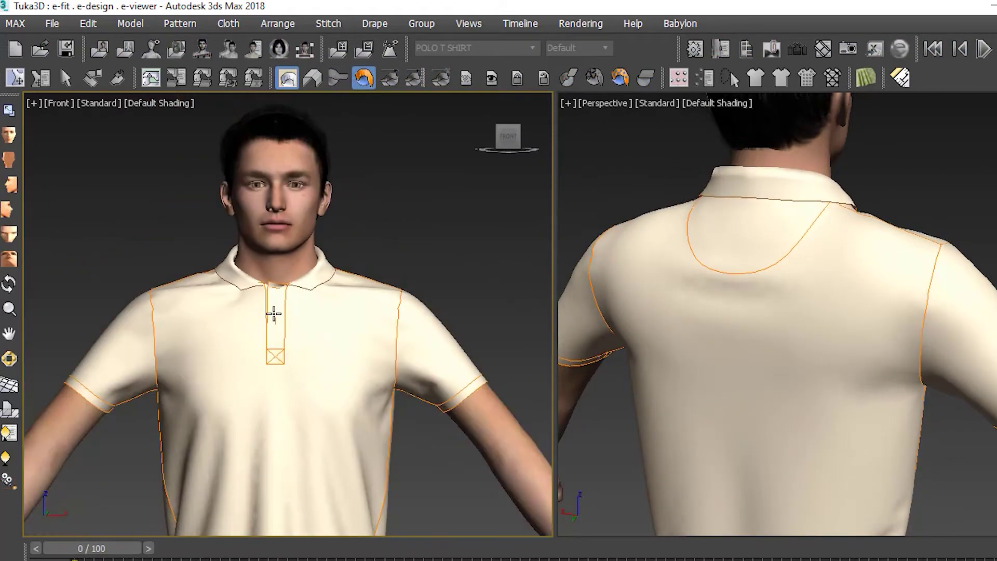
Step: Examine the draped shirt close up and at full length from the front, side and back
scroll(272, 313, "up", 4)
scroll(274, 322, "down", 4)
middle_click_drag(276, 329, 451, 341, "alt")
mouse_move(374, 343)
middle_mouse_down("alt")
mouse_move(426, 347)
mouse_move(389, 346)
middle_mouse_up("alt")
middle_click_drag(363, 447, 279, 296)
scroll(363, 303, "down", 3)
left_click(364, 80)
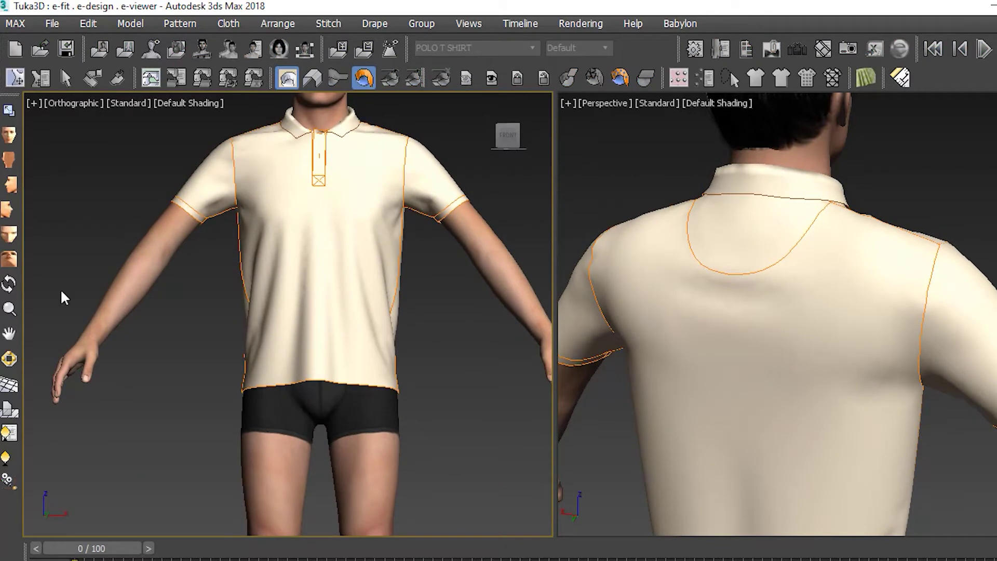
left_click(15, 286)
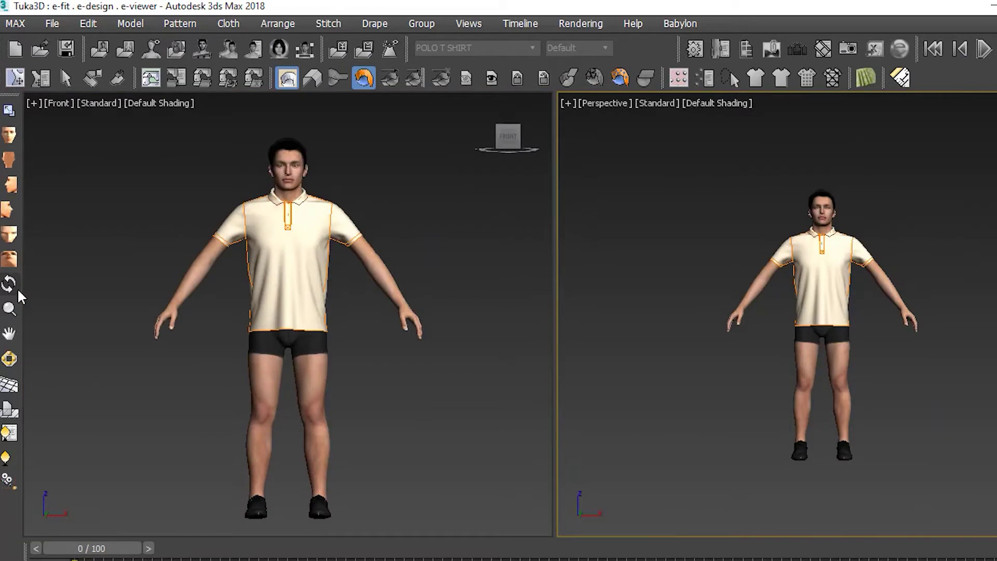
left_click(243, 279)
key("k")
key("f")
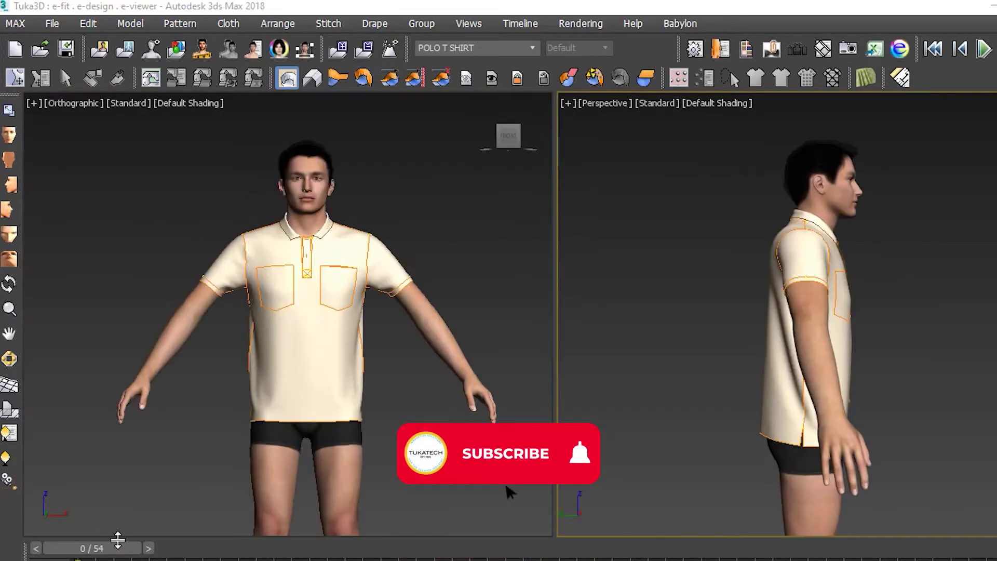
Step: Simulate the garment over the model's 54-frame animation from the first frame
left_click_drag(118, 540, 86, 554)
left_click(389, 79)
left_click(288, 253)
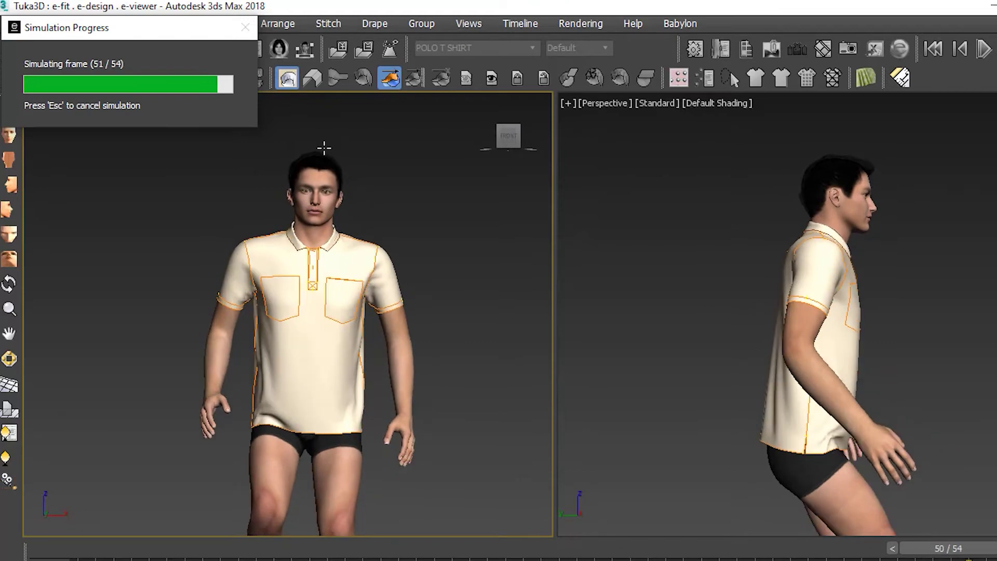
Step: Turn on the Pressure tension display in the project settings and uncover the garment view
left_click(695, 50)
left_click(601, 130)
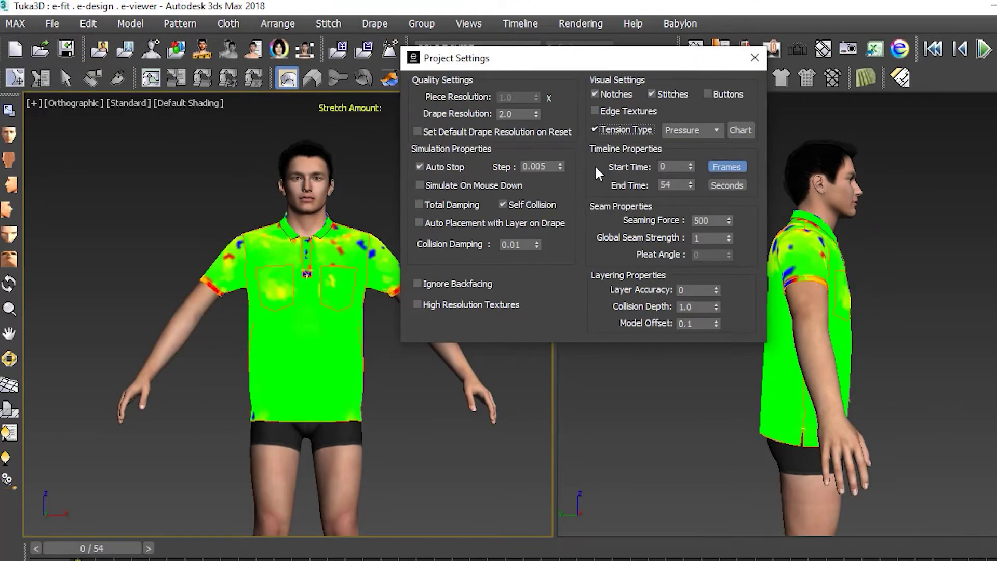
left_click_drag(494, 57, 680, 72)
Step: Examine the pressure map on the garment at several animation frames and from different angles
scroll(308, 312, "up", 5)
scroll(307, 312, "down", 5)
middle_click_drag(349, 305, 254, 336, "alt")
left_click_drag(130, 550, 378, 557)
middle_click_drag(363, 381, 280, 362, "alt")
left_click_drag(377, 550, 548, 550)
middle_click_drag(348, 410, 478, 338, "alt")
scroll(306, 329, "down", 3)
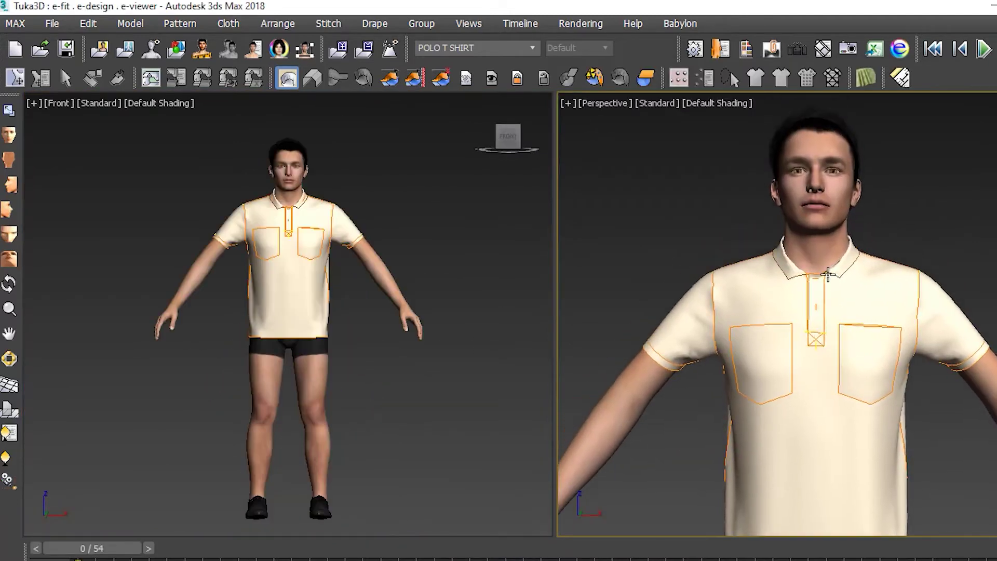
Step: Open the bump map fabric settings and select the RIB material of the collar and sleeve ribs
scroll(828, 274, "up", 3)
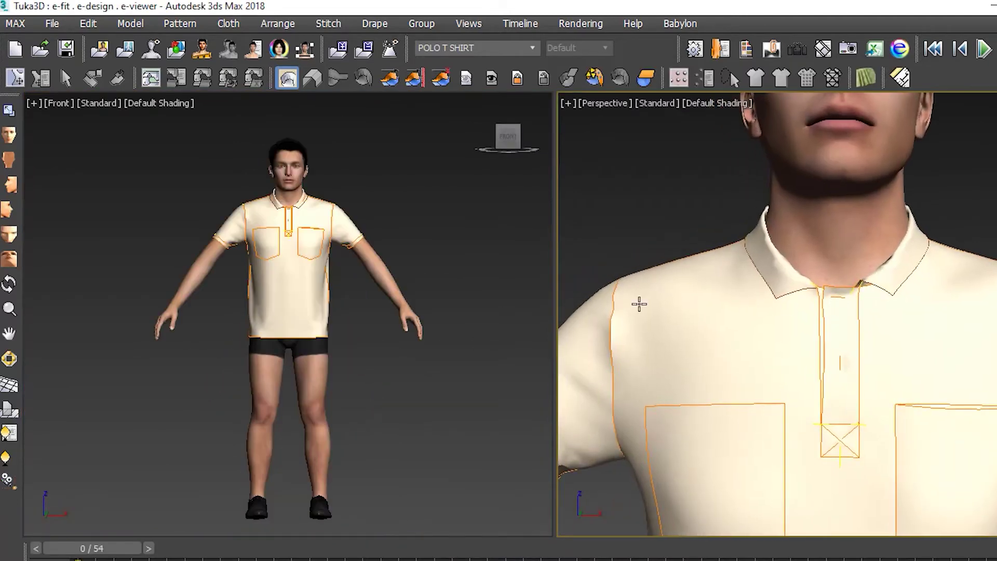
scroll(350, 256, "up", 5)
middle_click_drag(349, 256, 369, 347)
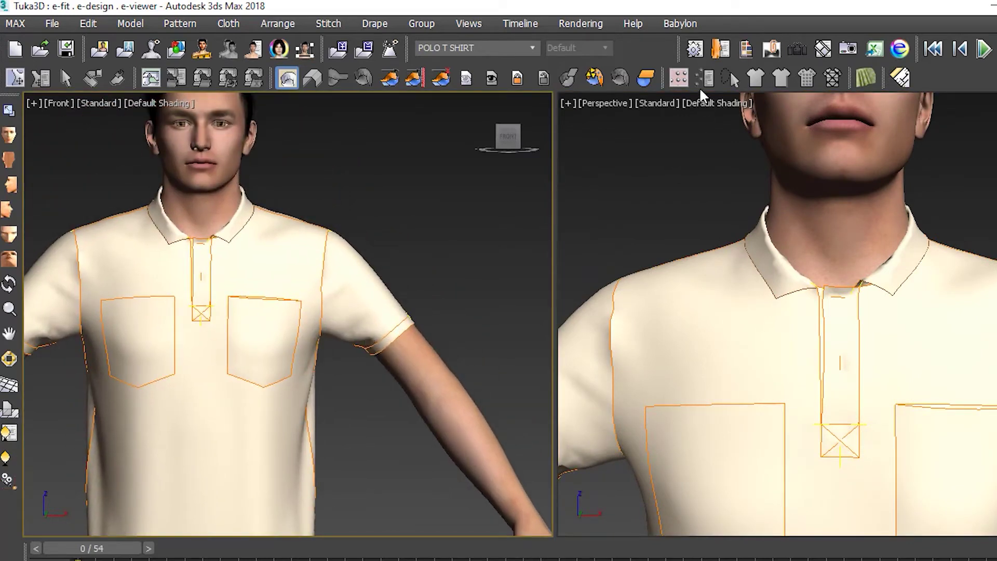
left_click(720, 51)
left_click(683, 175)
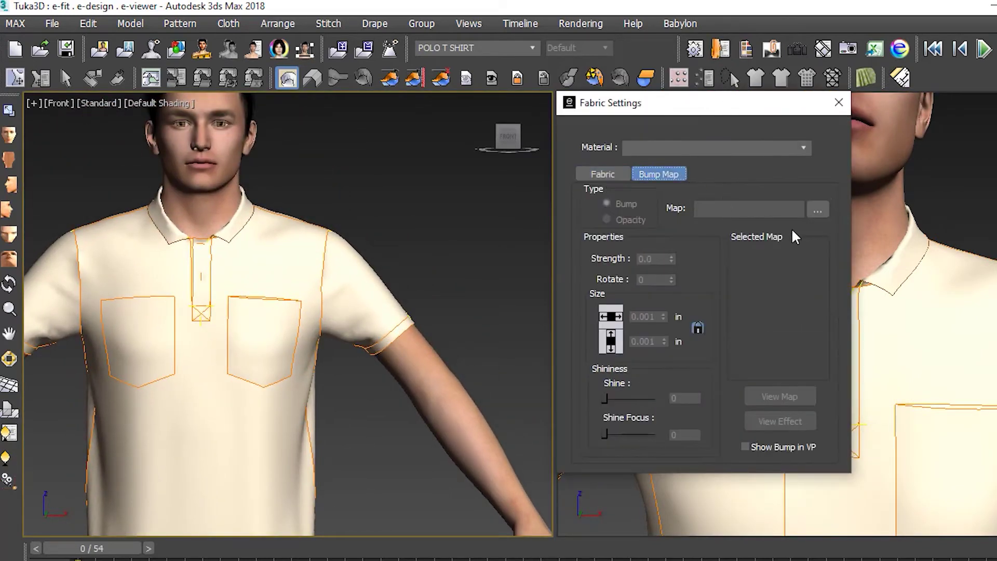
left_click(779, 148)
left_click(659, 164)
scroll(407, 339, "up", 4)
middle_click_drag(407, 338, 466, 374)
Step: Assign the 2x2 RIB.bmp bump map to the RIB material, show the bump in the viewport, and deselect the pieces
left_click(817, 210)
double_click(147, 223)
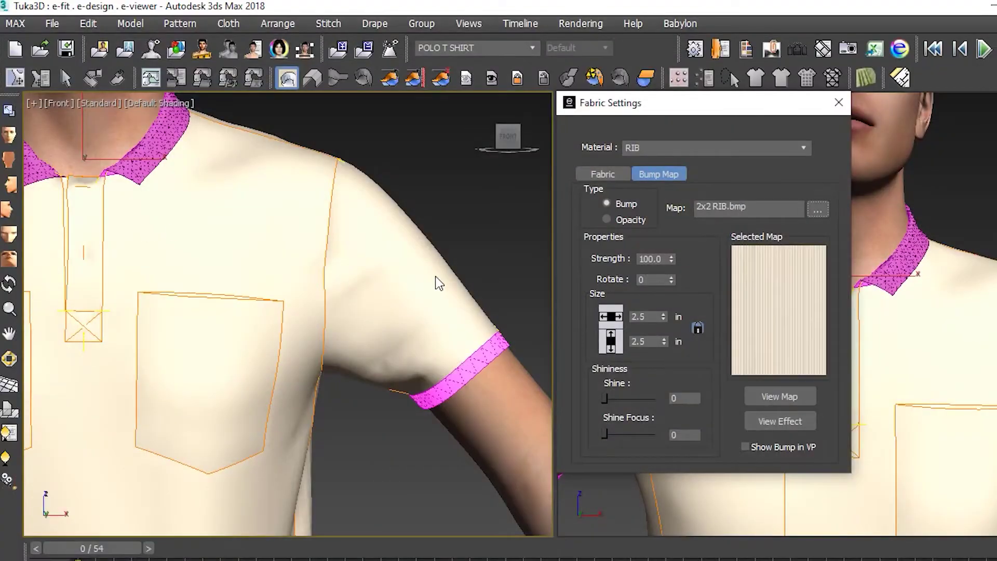
left_click(744, 447)
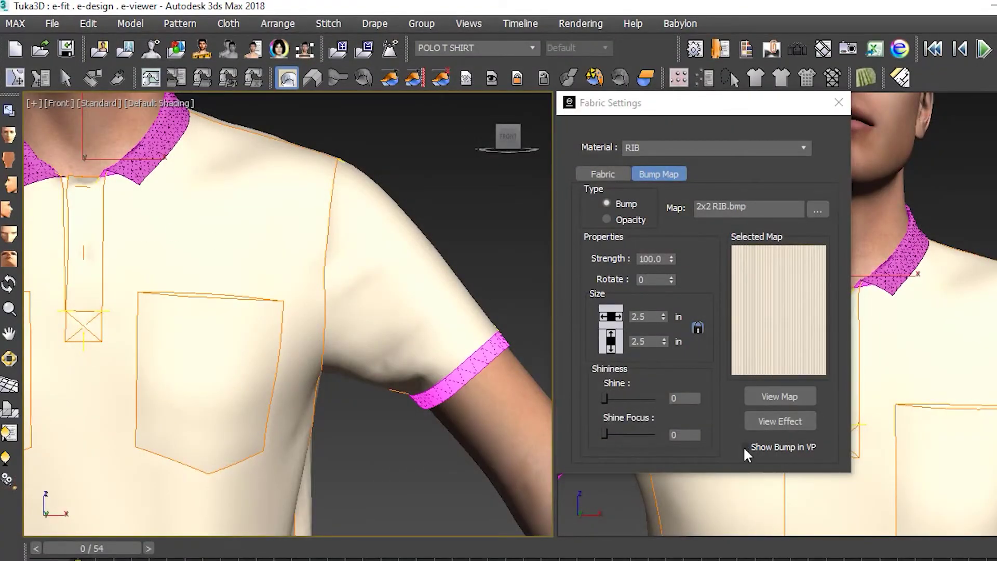
left_click(408, 439)
Step: Examine the rib texture on the sleeve ribs and collar up close
scroll(449, 366, "up", 6)
middle_click_drag(444, 374, 436, 396)
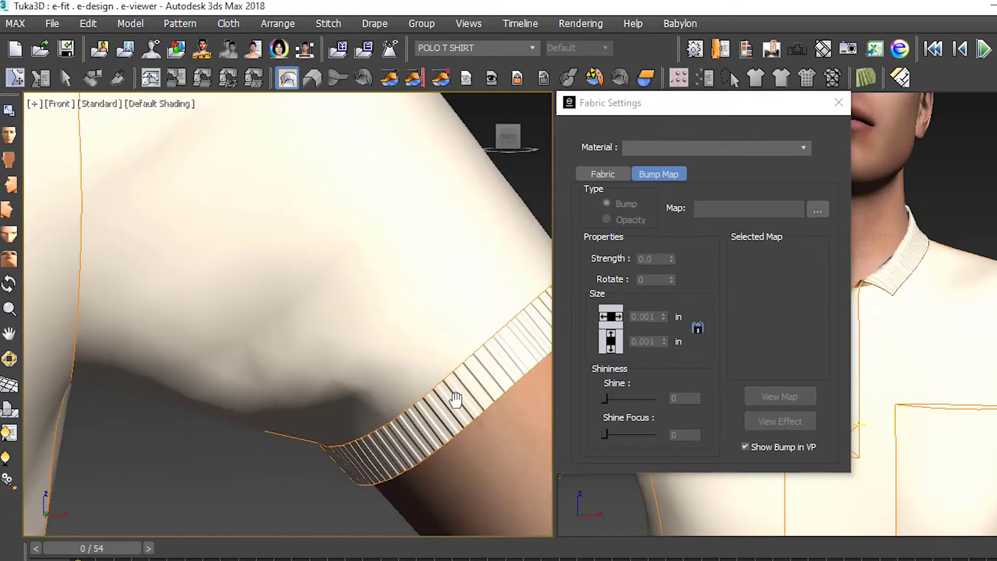
scroll(291, 342, "down", 2)
middle_click_drag(291, 343, 488, 457)
scroll(218, 172, "down", 2)
middle_click_drag(218, 171, 308, 224)
scroll(274, 219, "up", 2)
scroll(158, 329, "down", 6)
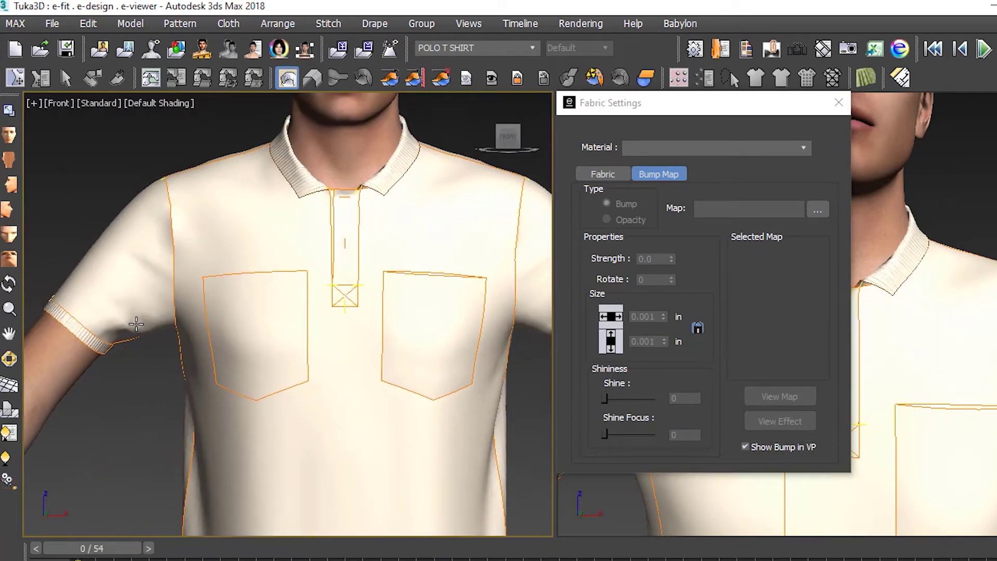
scroll(293, 242, "up", 2)
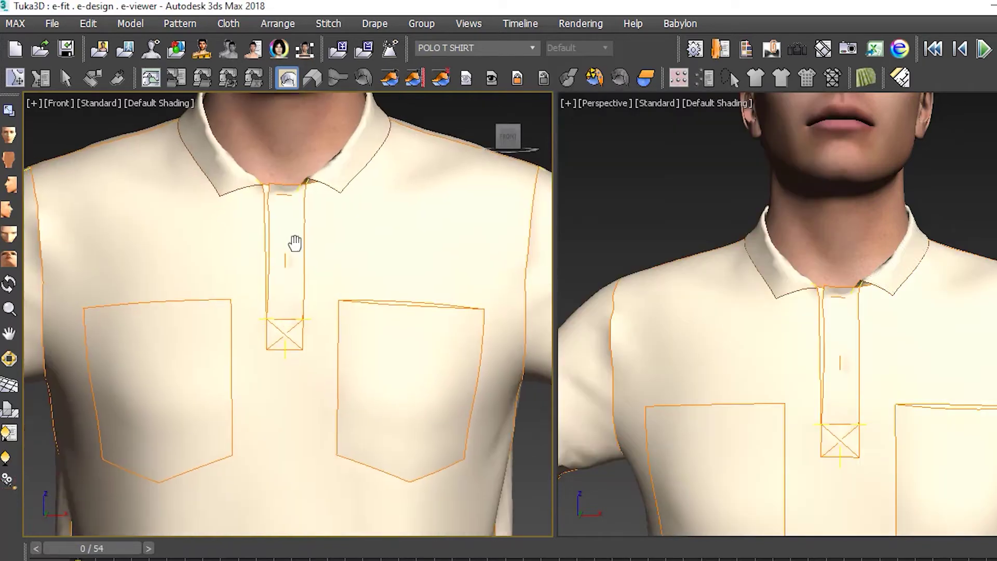
Step: Attach a Button 22 trim at the vertical mark in the middle of the placket
middle_click_drag(294, 243, 303, 275)
scroll(301, 273, "up", 2)
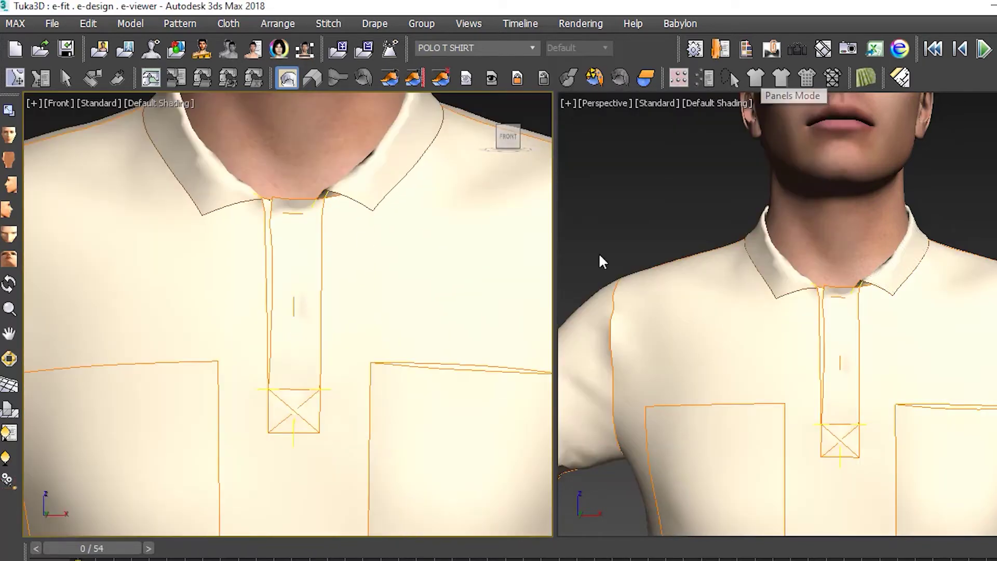
left_click(773, 49)
scroll(510, 107, "down", 8)
left_click(422, 103)
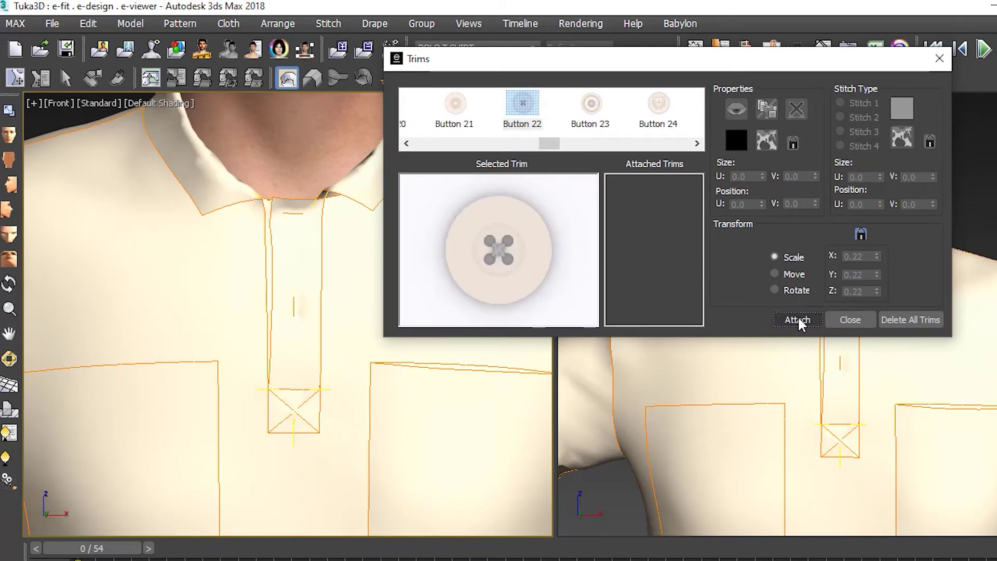
left_click(796, 319)
right_click(297, 313)
Step: Scale the attached button down uniformly to suit the placket width
left_click(646, 184)
left_click(877, 259)
left_click(877, 259)
left_click(877, 258)
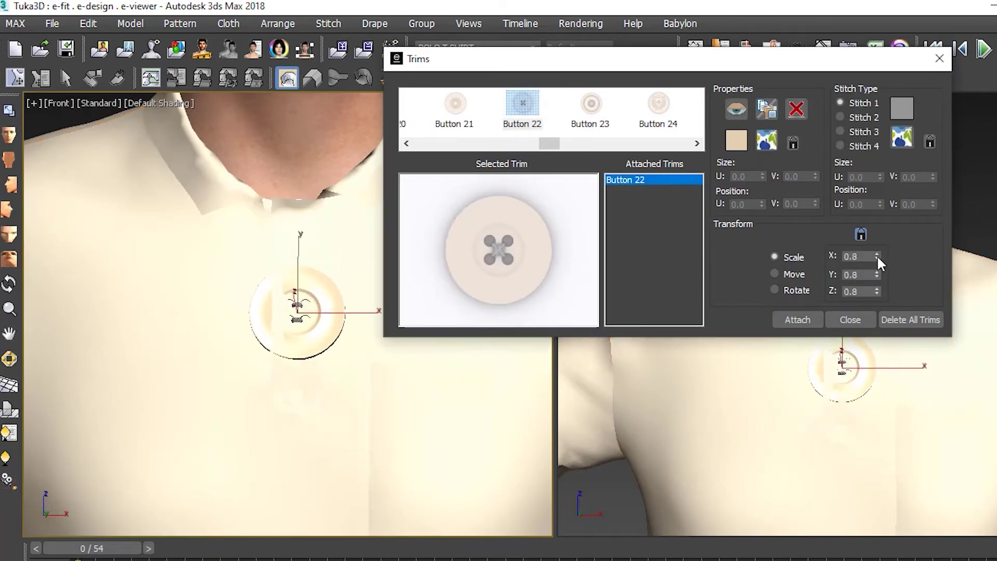
left_click(877, 259)
left_click(877, 258)
left_click(877, 259)
Step: Move the button to X 0.004 and Z 55.817 so it is centred on the placket
left_click(774, 274)
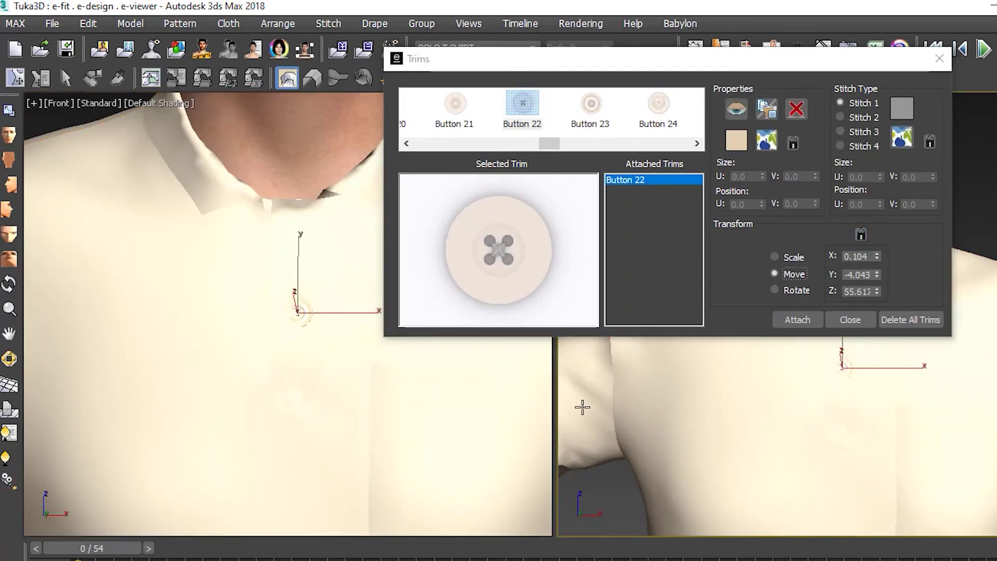
left_click(877, 289)
left_click(877, 259)
middle_click_drag(260, 305, 260, 364)
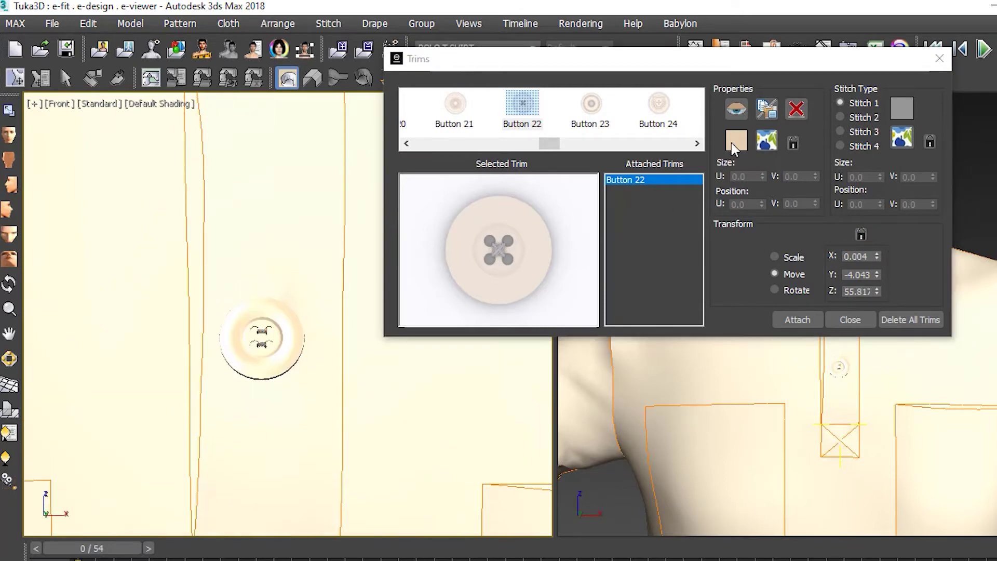
Step: Change the placket button's colour to black
left_click(736, 140)
left_click_drag(607, 180, 505, 180)
left_click(587, 243)
Step: Copy the black button to the placket's upper mark, set its Y position to -3.353, and finish editing trims
left_click(766, 141)
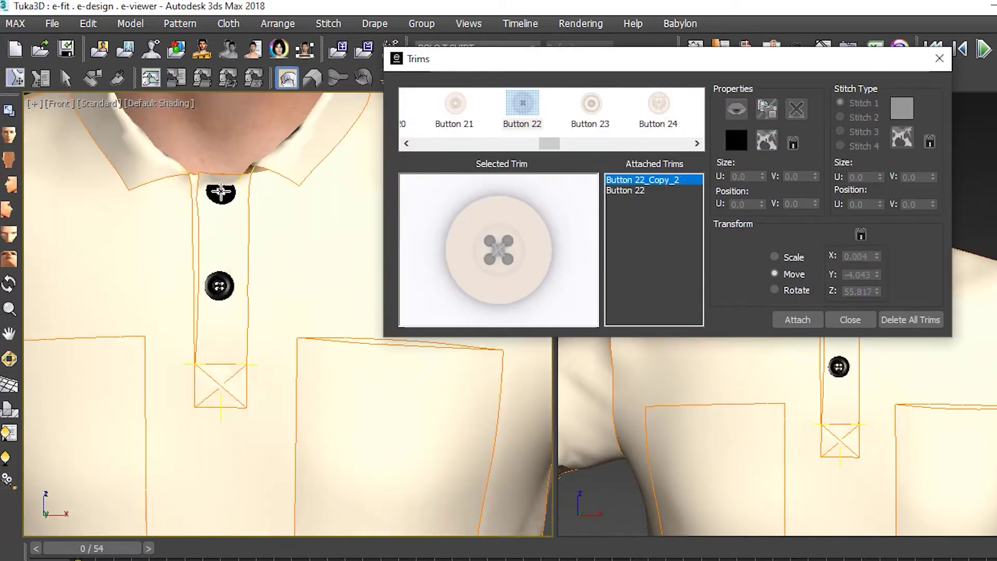
left_click(630, 179)
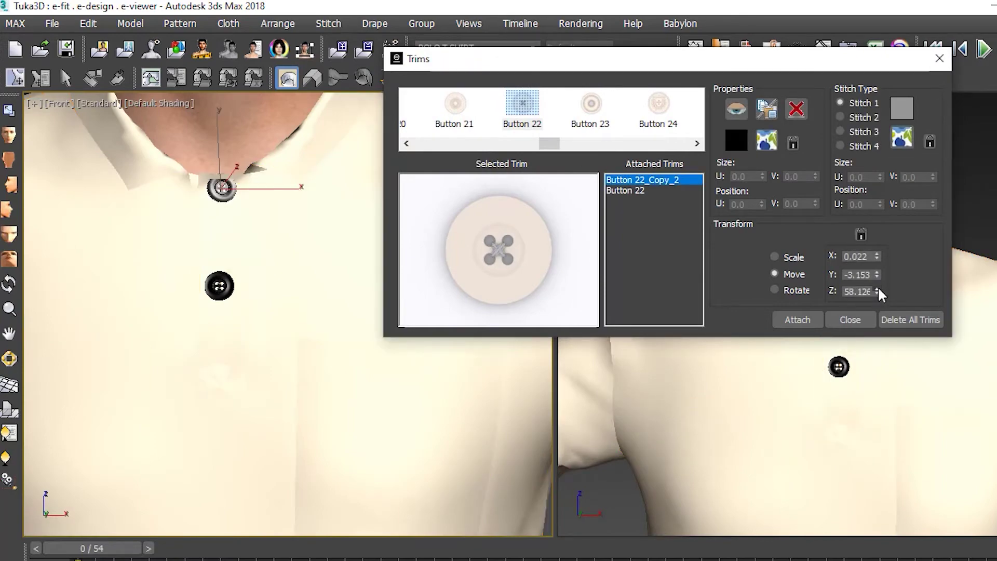
scroll(158, 161, "up", 5)
middle_click_drag(157, 161, 107, 195)
left_click(878, 277)
left_click(877, 277)
scroll(223, 334, "down", 5)
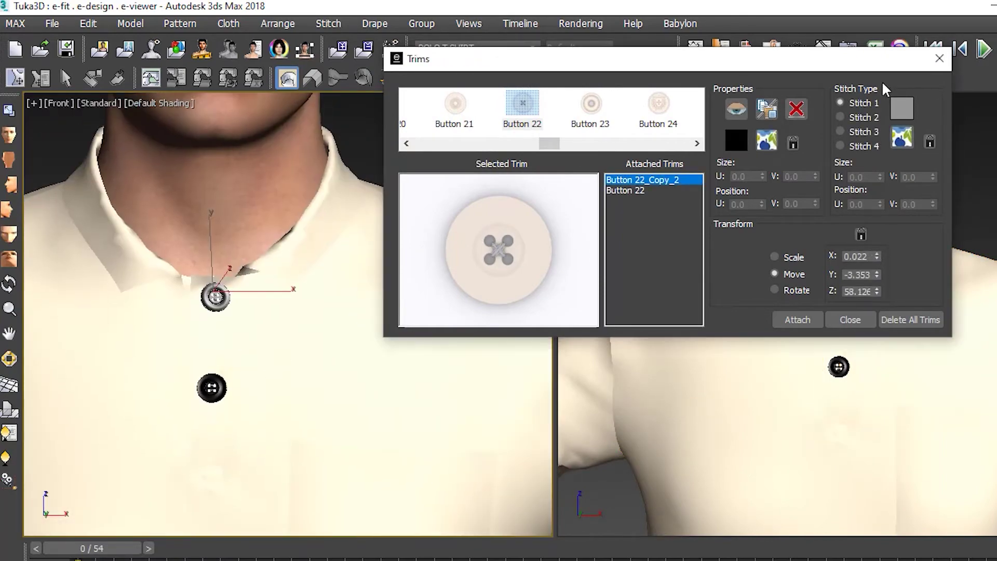
left_click(939, 59)
Step: Generate a new planar map texture template for the shirt and save it as POLO T SHIRT_Default.png
scroll(232, 343, "up", 4)
middle_click_drag(244, 338, 229, 367, "alt")
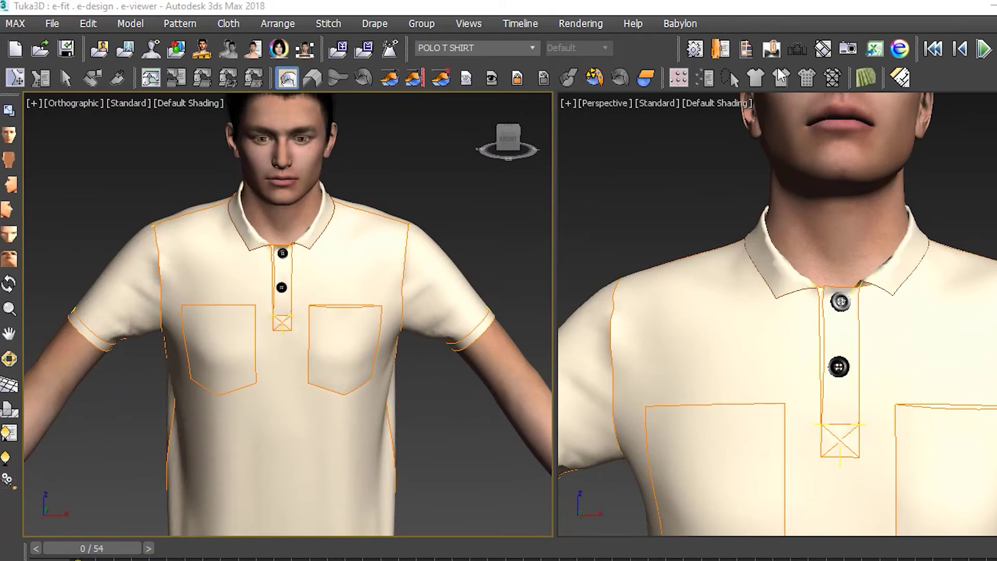
left_click(797, 48)
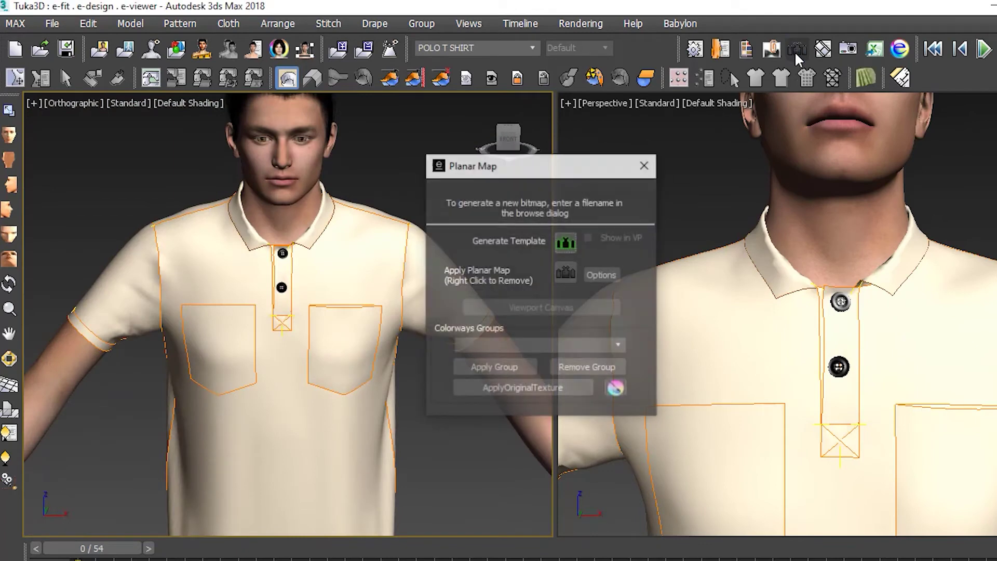
left_click(572, 273)
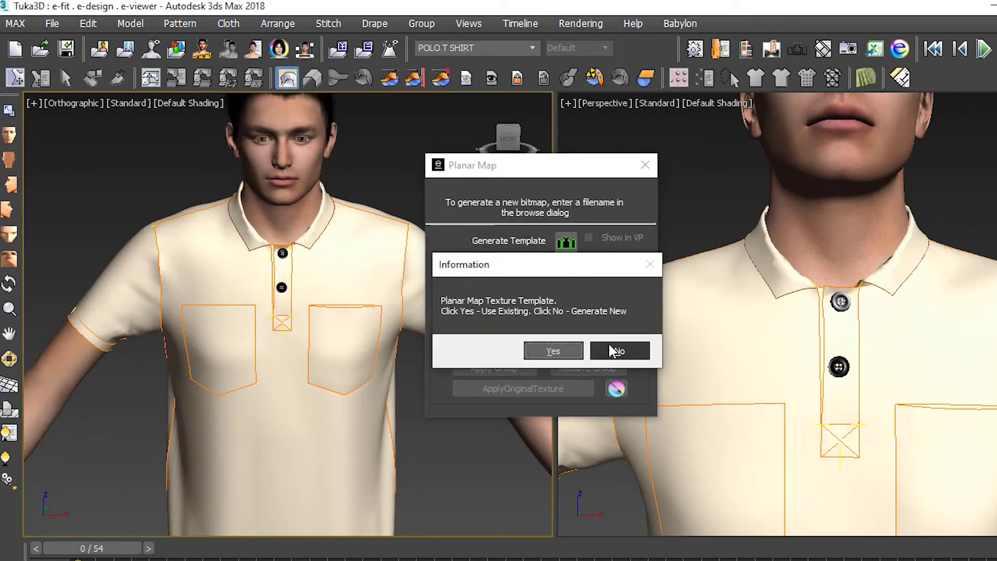
left_click(612, 351)
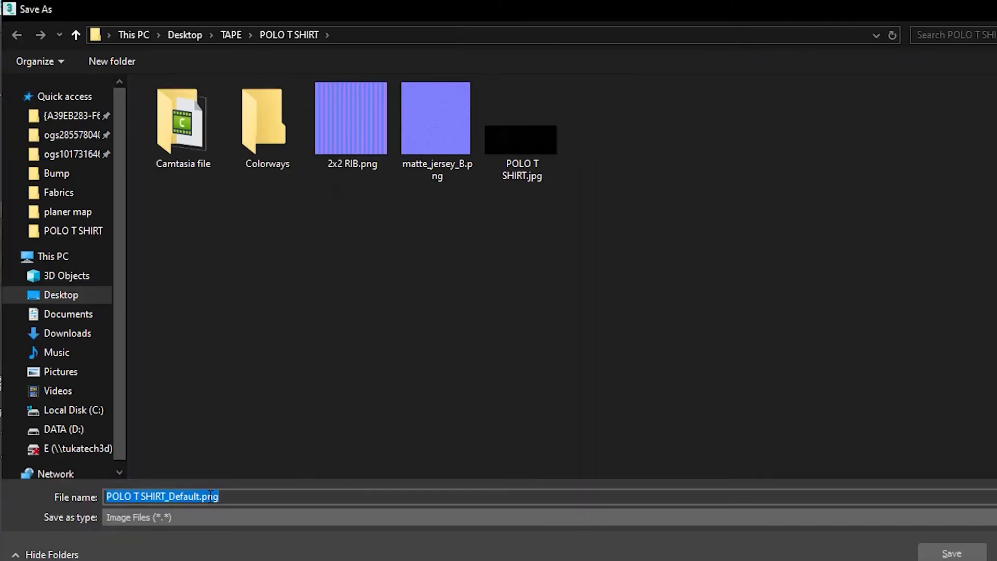
left_click(939, 555)
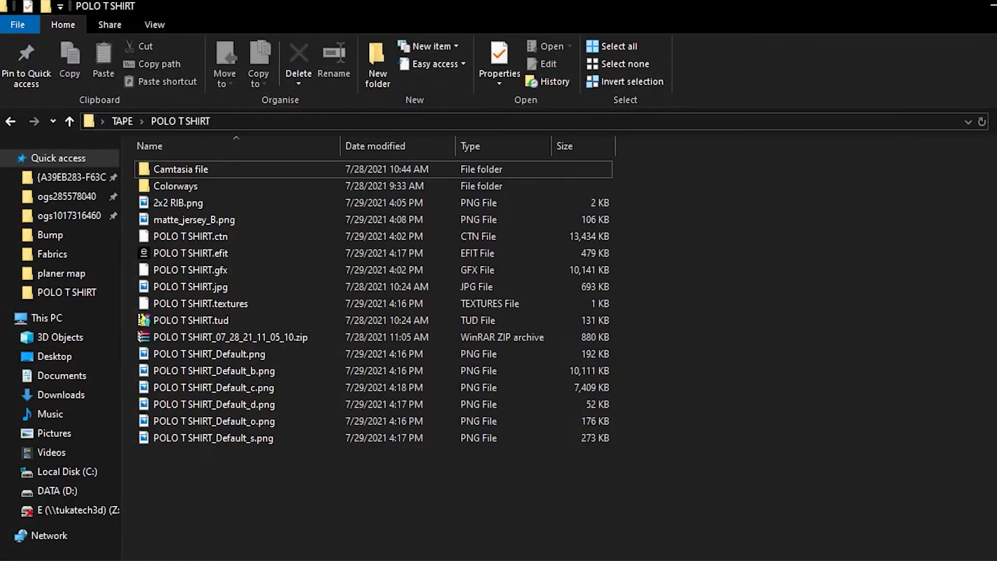
Step: Display the POLO T SHIRT folder's files as large thumbnails and open POLO T SHIRT_Default.png in Photoshop
scroll(753, 377, "up", 4, "ctrl")
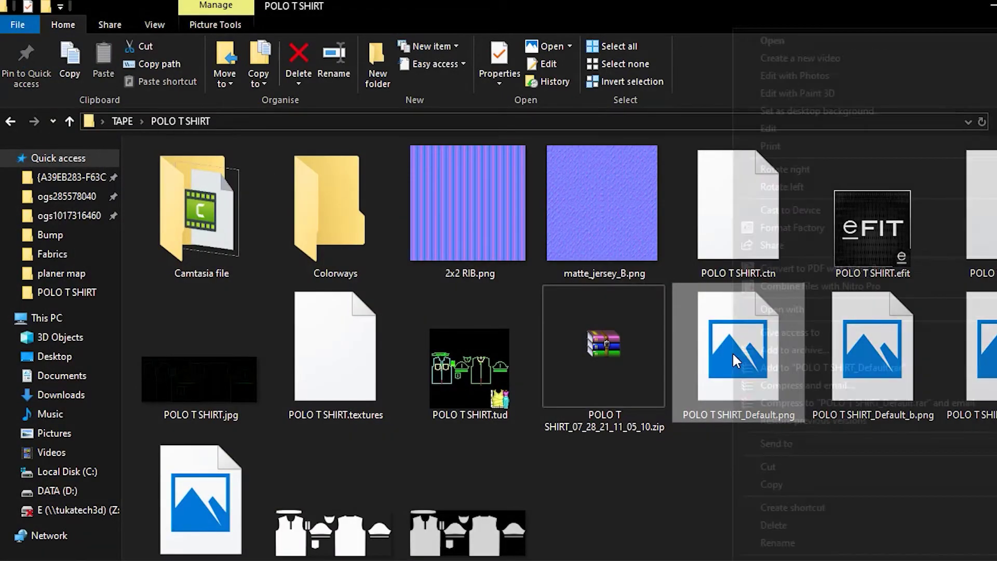
right_click(738, 356)
mouse_move(781, 309)
left_click(618, 307)
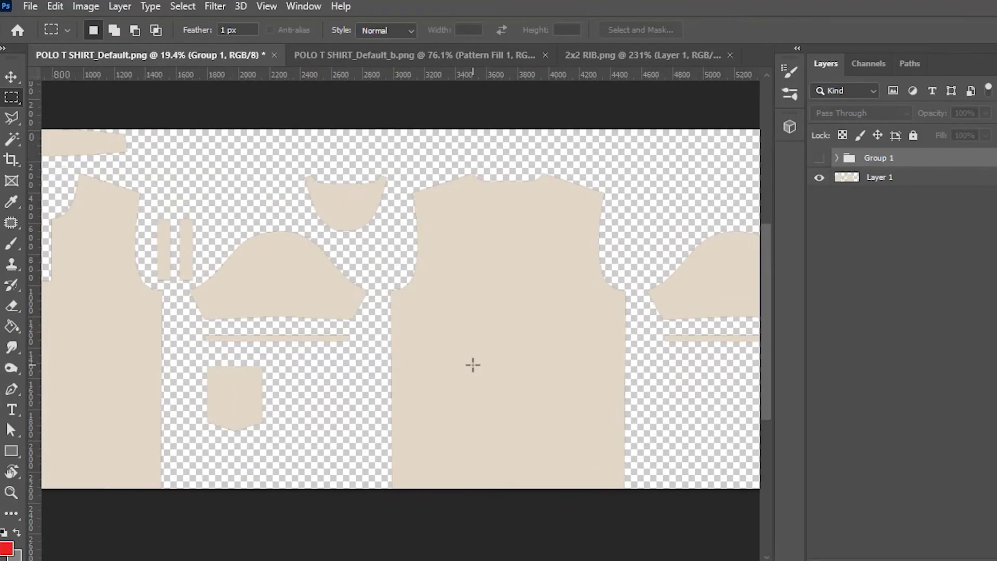
Step: Expand Group 1 and make its plaid and rib artwork visible over the shirt pieces
scroll(472, 365, "down", 2, "alt")
left_click(837, 158)
left_click(818, 158)
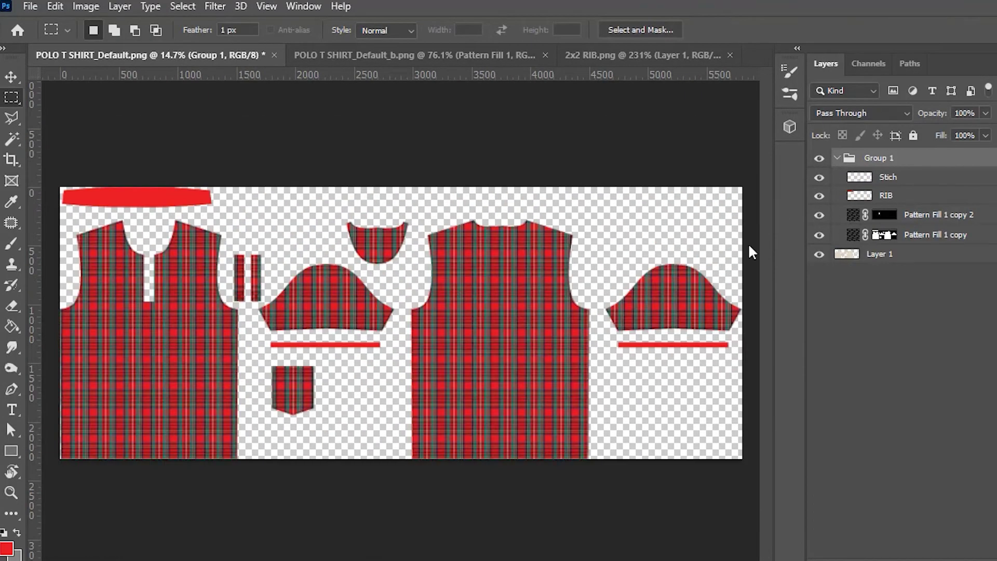
Step: Set the plaid pattern scale of the Pattern Fill 1 copy layer to 200%
double_click(853, 234)
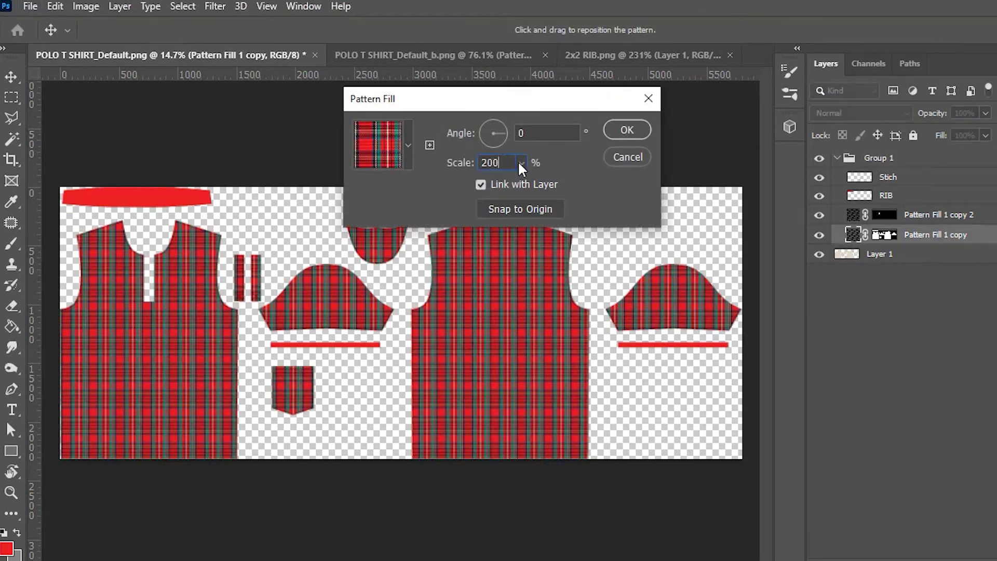
left_click_drag(527, 178, 392, 151)
type("200")
key("Return")
Step: Save the plaid artwork as a PNG, replacing the existing POLO T SHIRT_Default.png
key("ctrl+shift+s")
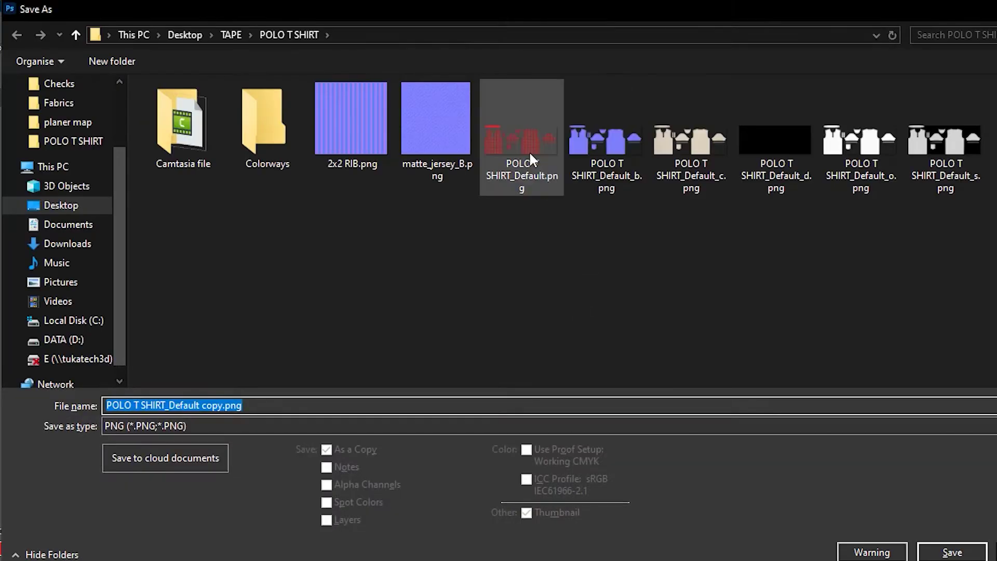
key("Return")
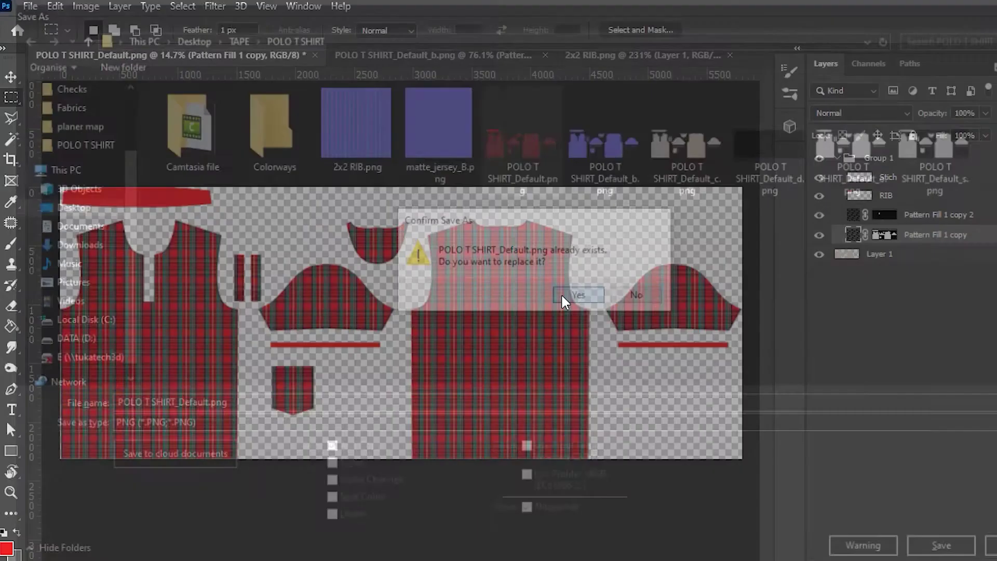
left_click(561, 294)
key("Return")
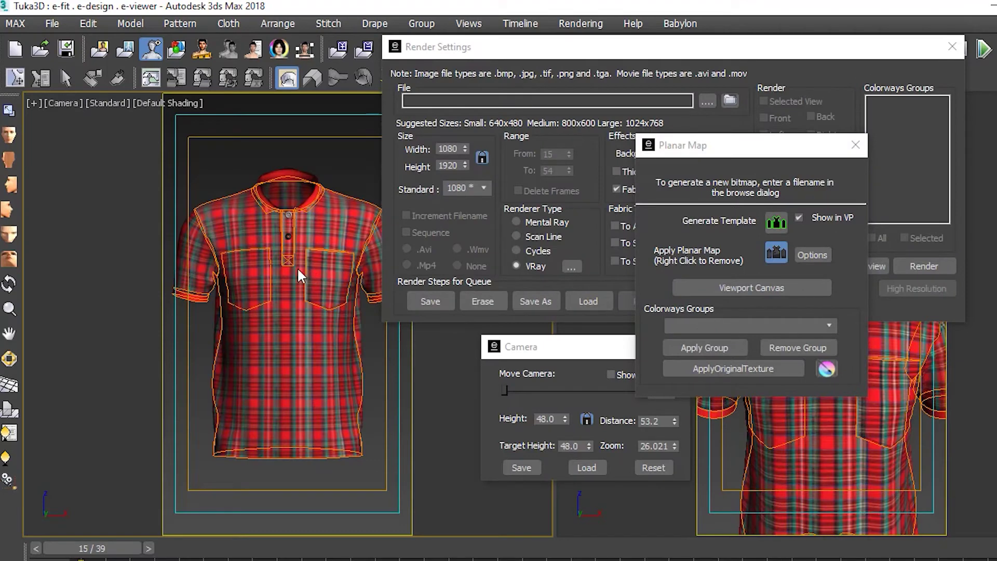
Step: Switch to Tuka3D and render the plaid polo shirt with V-Ray
left_click(912, 264)
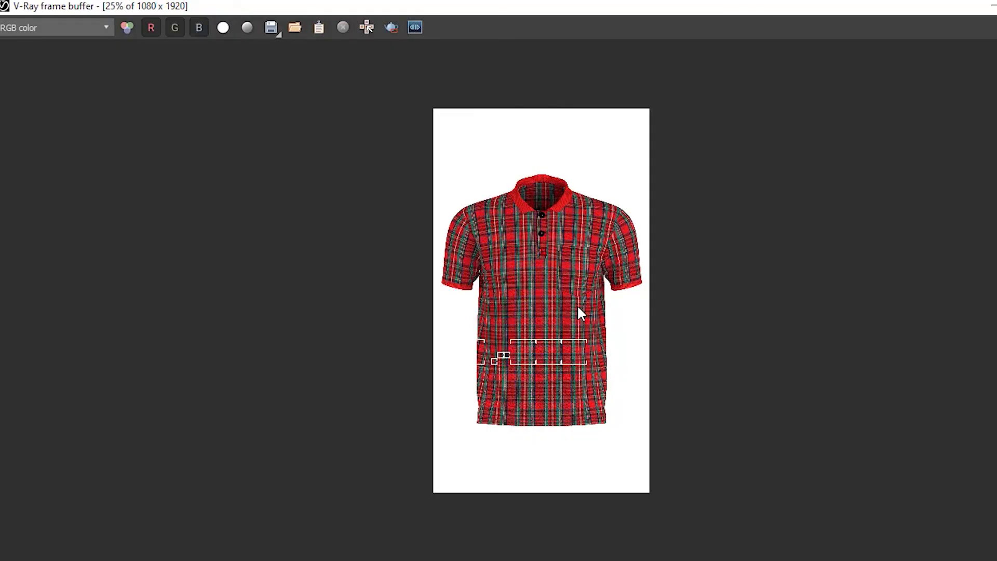
Step: Examine the rendered plaid polo shirt up close, including its collar, placket, buttons and fabric texture
double_click(577, 304)
middle_click_drag(577, 307, 592, 559)
scroll(429, 209, "up", 2)
scroll(401, 242, "down", 2)
middle_click_drag(229, 559, 251, 405)
scroll(224, 502, "up", 1)
scroll(252, 405, "down", 1)
scroll(619, 271, "down", 1)
scroll(634, 289, "up", 2)
scroll(690, 296, "up", 1)
middle_click_drag(690, 296, 545, 454)
scroll(559, 298, "down", 1)
scroll(553, 252, "down", 2)
scroll(537, 180, "up", 1)
scroll(538, 182, "up", 2)
scroll(540, 183, "down", 1)
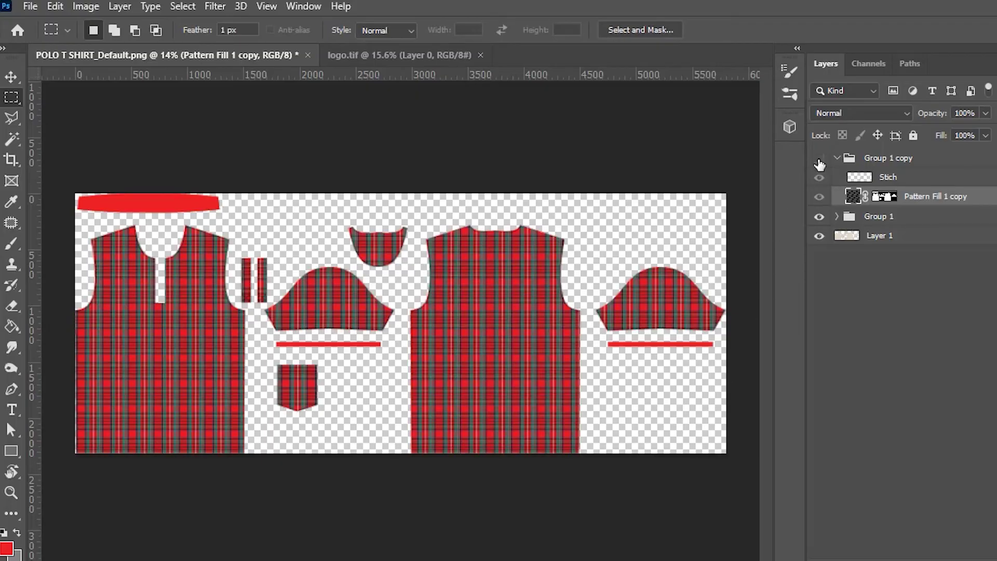
Step: In Photoshop, make the Group 1 copy artwork with the maroon fabric visible on the shirt pieces
left_click(819, 162)
scroll(503, 263, "up", 2, "alt")
scroll(416, 267, "up", 3, "alt")
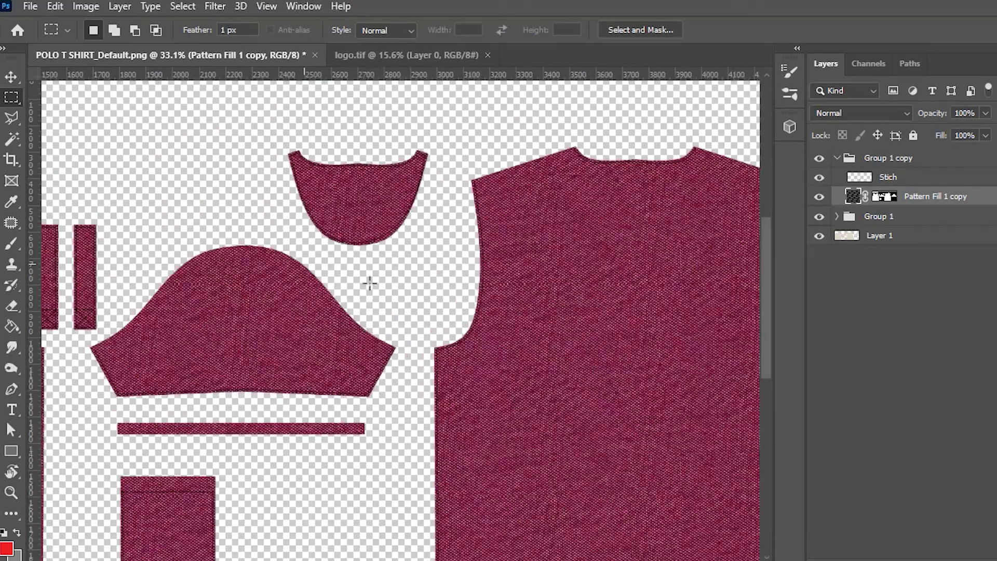
left_click_drag(266, 246, 607, 205)
Step: Bring the crest from logo.tif into the shirt artwork, scale it to 24.97% and position it on the pocket piece
left_click(456, 54)
key("v")
left_click_drag(438, 299, 309, 405)
left_click_drag(96, 195, 398, 510)
scroll(302, 401, "up", 4, "alt")
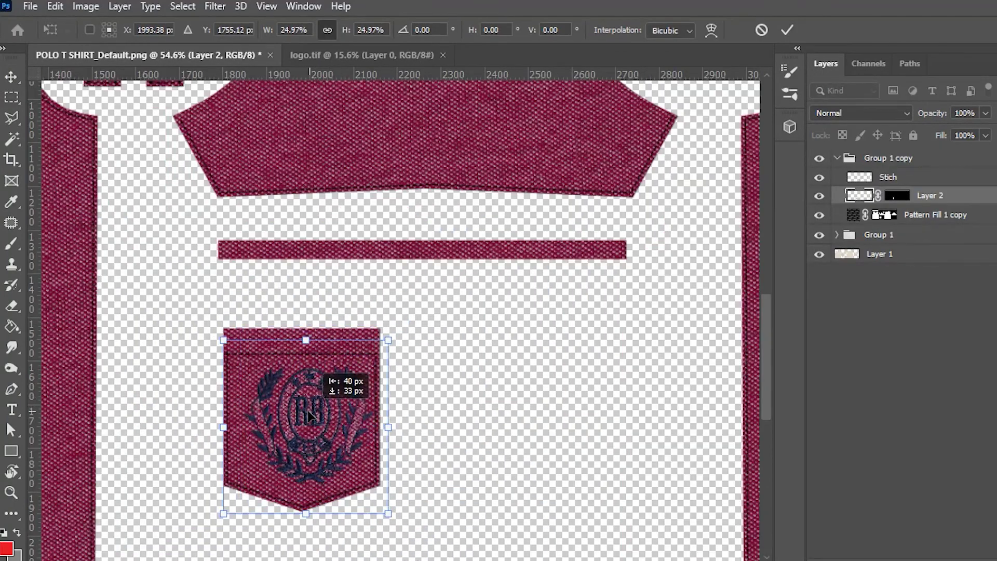